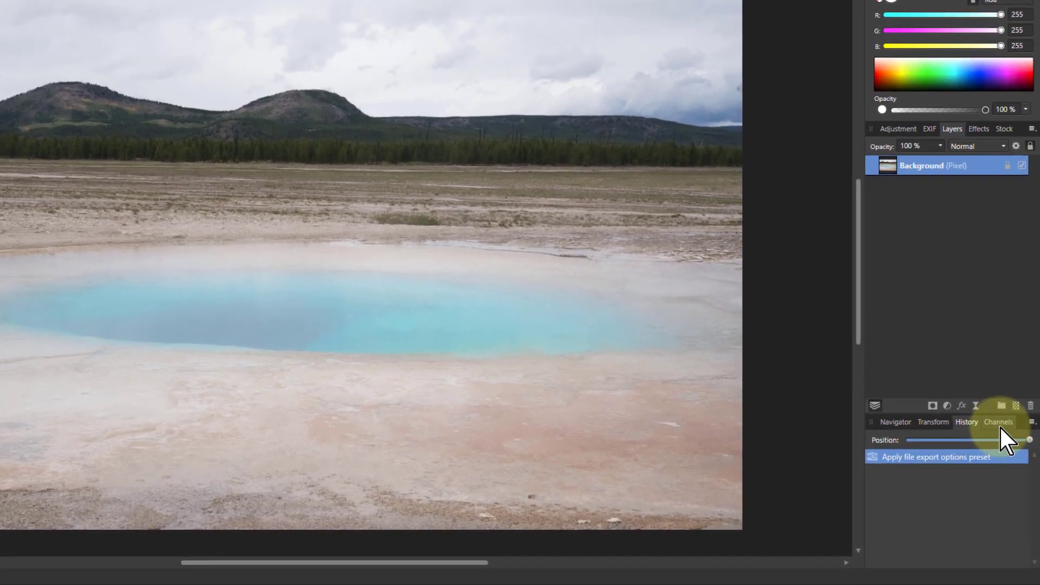
View the red, green and blue channels one at a time, then reset to the composite view.
{"action": "left_click", "coordinate": [997, 423]}
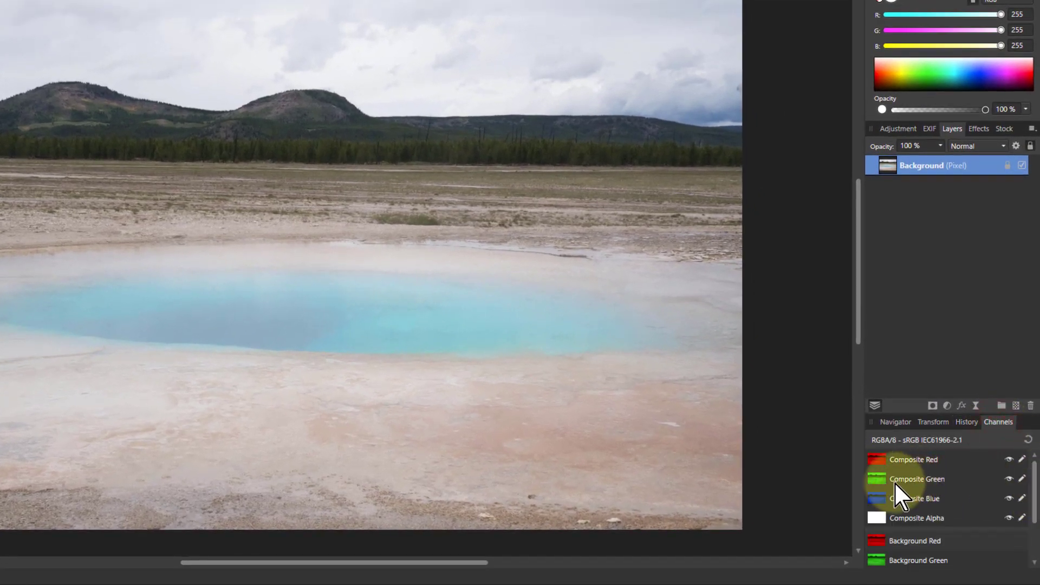
{"action": "left_click", "coordinate": [879, 459]}
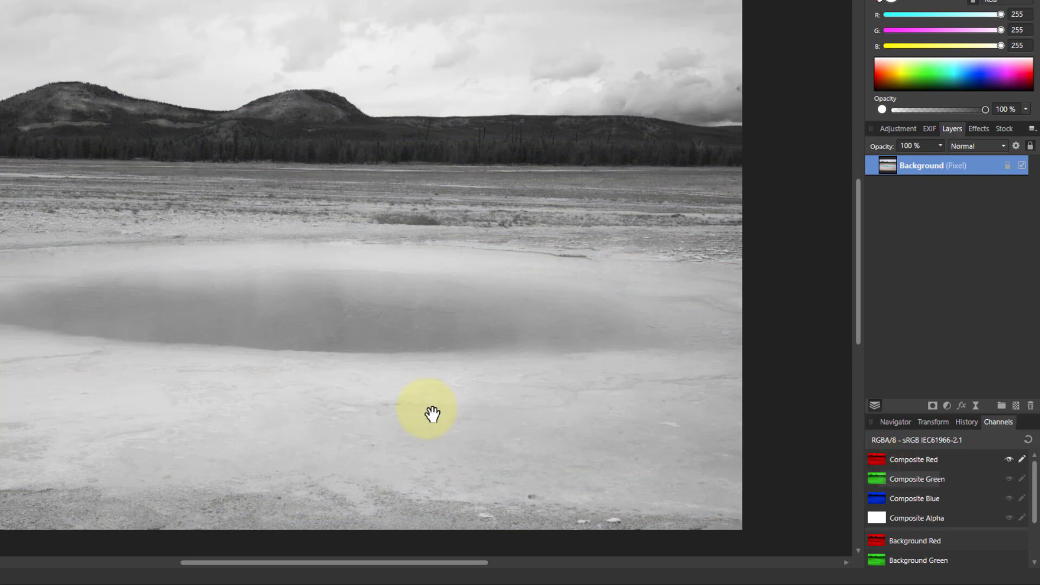
{"action": "left_click", "coordinate": [873, 479]}
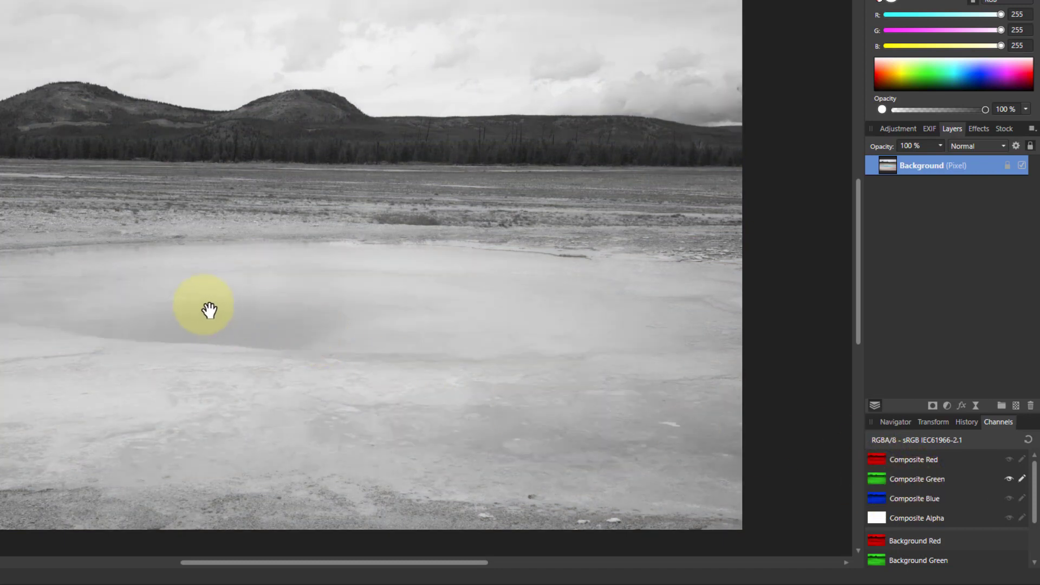
{"action": "left_click", "coordinate": [874, 498]}
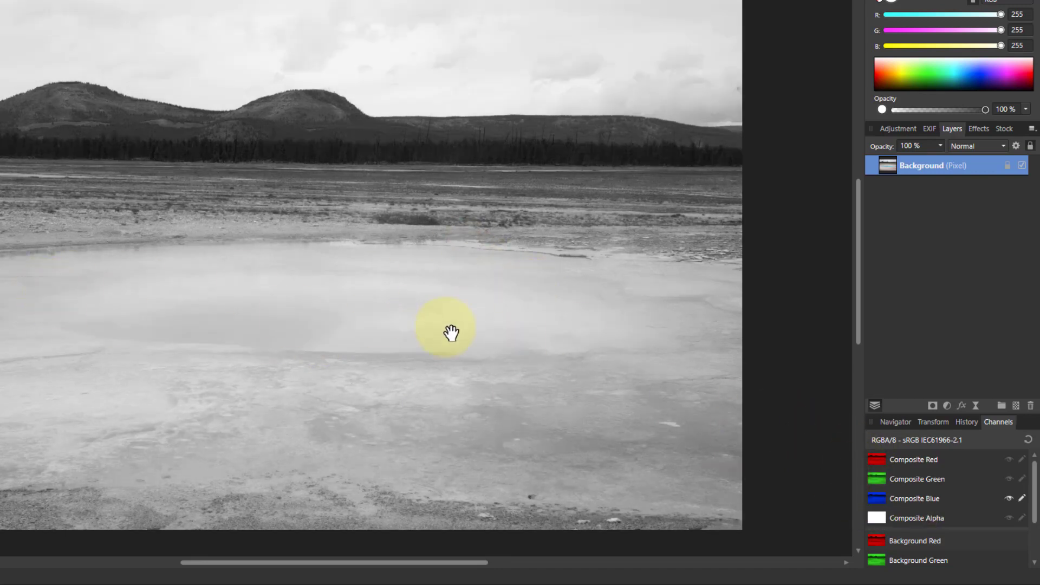
{"action": "left_click", "coordinate": [877, 460]}
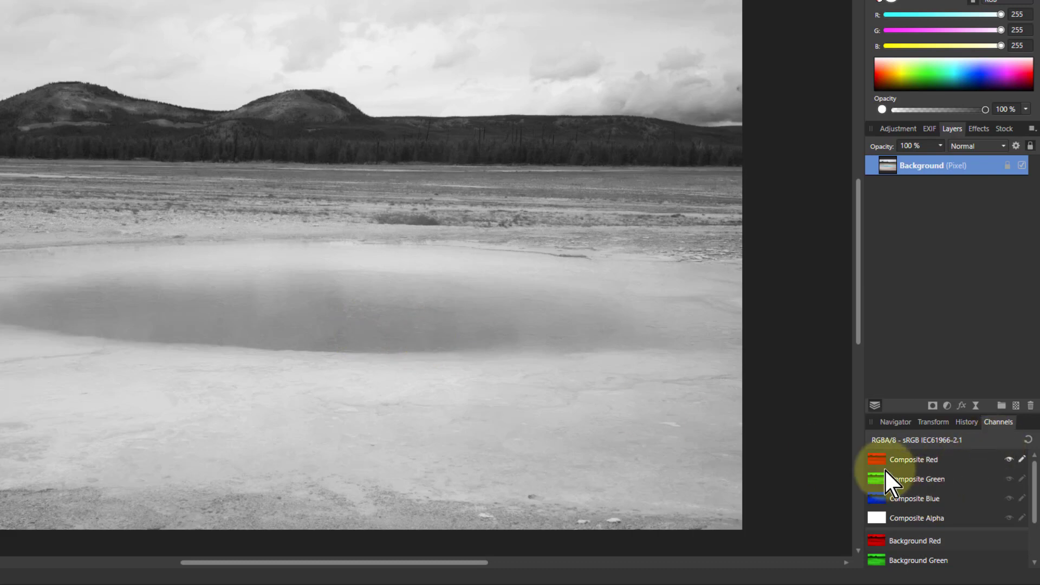
{"action": "left_click", "coordinate": [1028, 439]}
{"action": "scroll", "coordinate": [904, 469], "scroll_direction": "down", "scroll_amount": 2}
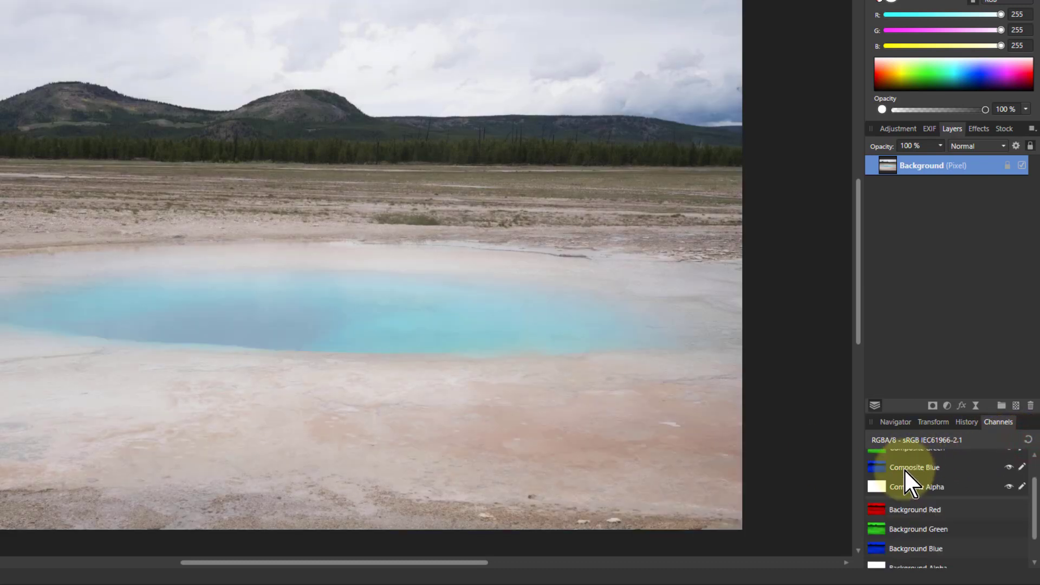
{"action": "scroll", "coordinate": [903, 482], "scroll_direction": "down", "scroll_amount": 1}
Create a greyscale layer from the Background Red channel.
{"action": "right_click", "coordinate": [885, 479]}
{"action": "left_click", "coordinate": [893, 418]}
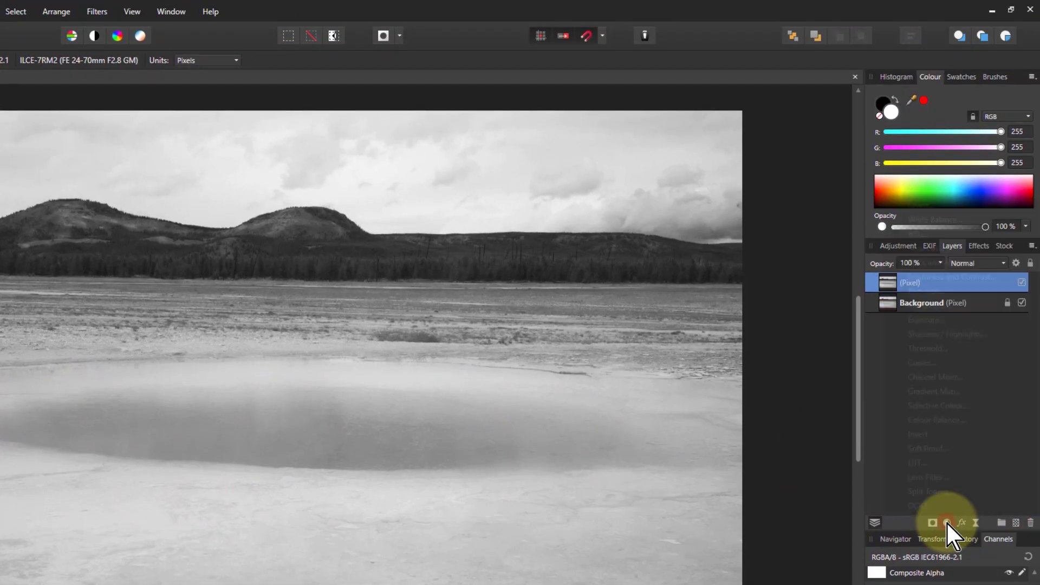
Try a Levels adjustment with black raised to 28%, then delete it and the greyscale layer.
{"action": "left_click", "coordinate": [947, 407]}
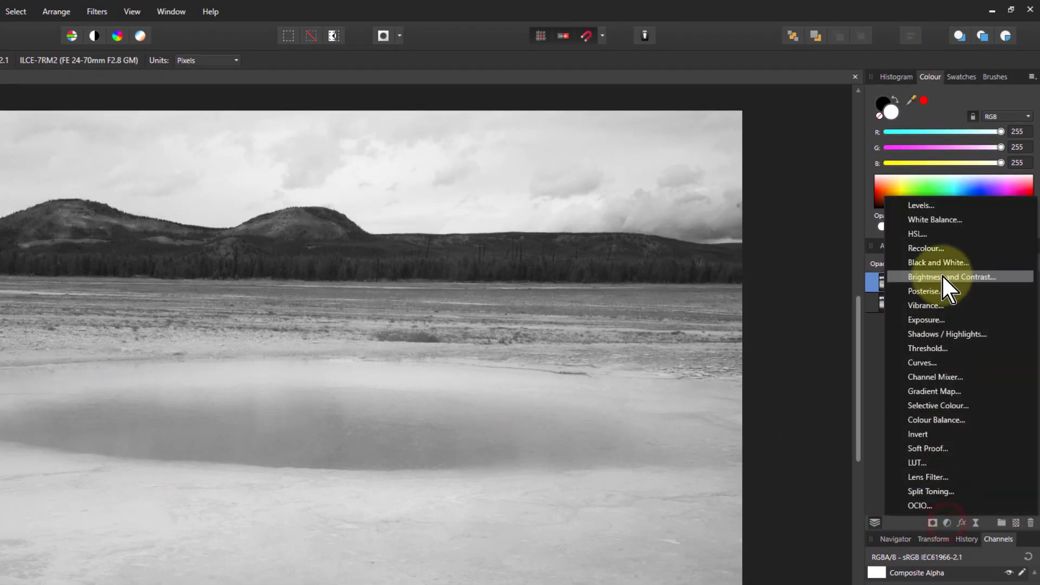
{"action": "left_click", "coordinate": [921, 206]}
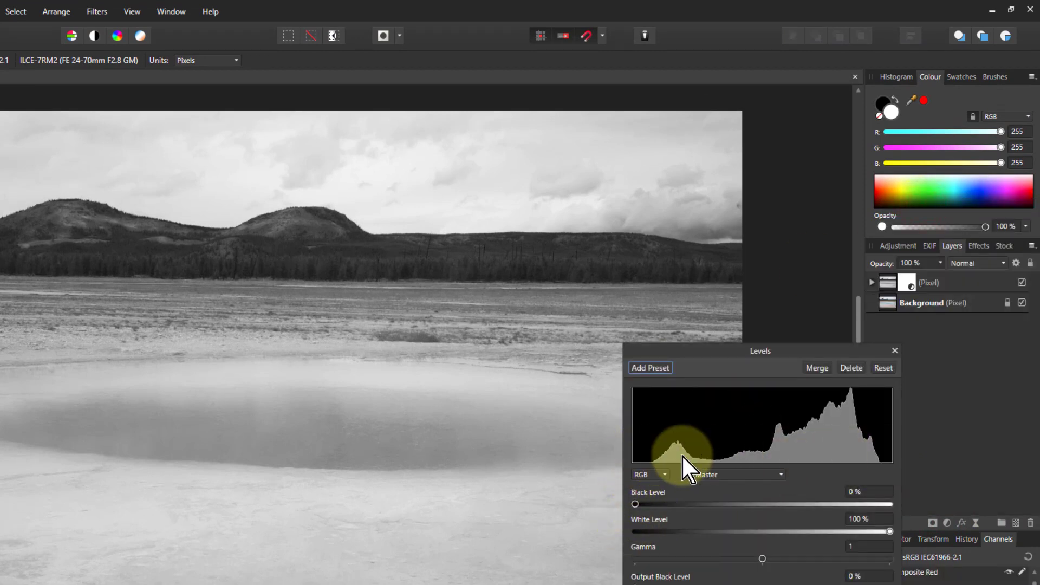
{"action": "mouse_move", "coordinate": [635, 504]}
{"action": "left_mouse_down"}
{"action": "mouse_move", "coordinate": [693, 504]}
{"action": "mouse_move", "coordinate": [650, 506]}
{"action": "left_mouse_up"}
{"action": "left_click_drag", "start_coordinate": [890, 531], "coordinate": [843, 531]}
{"action": "left_click_drag", "start_coordinate": [666, 504], "coordinate": [705, 508]}
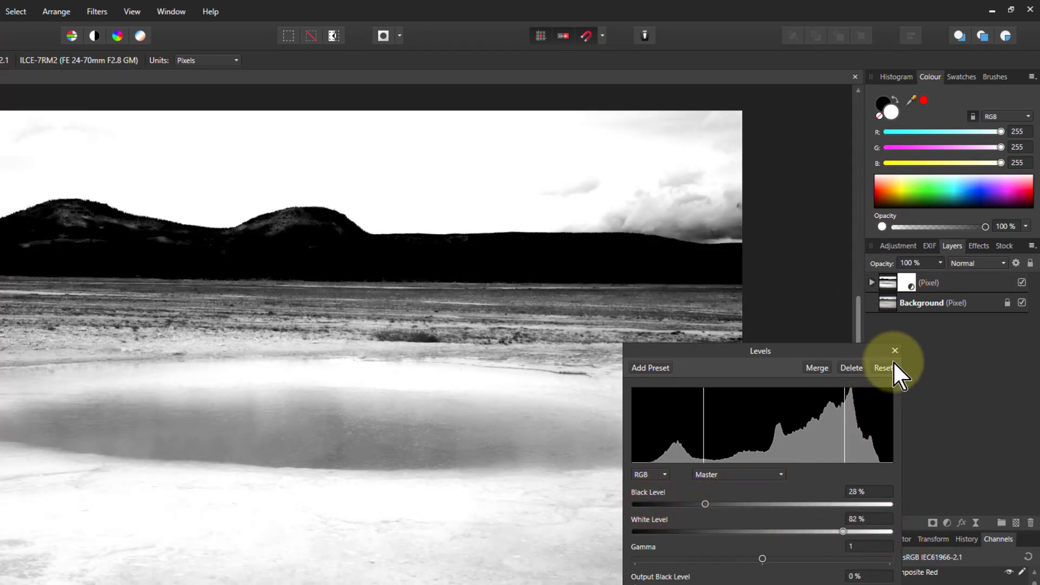
{"action": "left_click", "coordinate": [840, 367]}
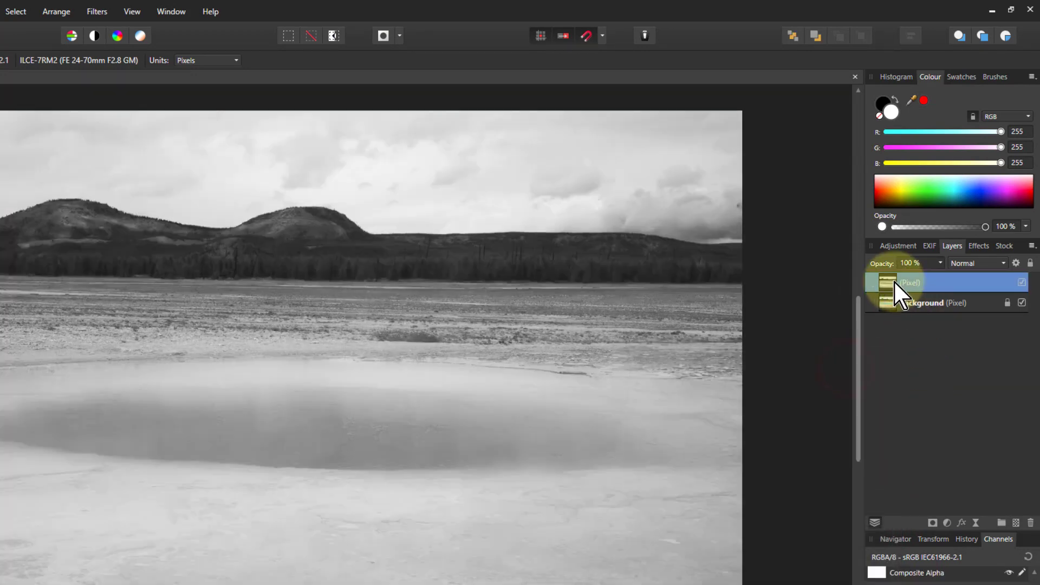
{"action": "key", "text": "Delete"}
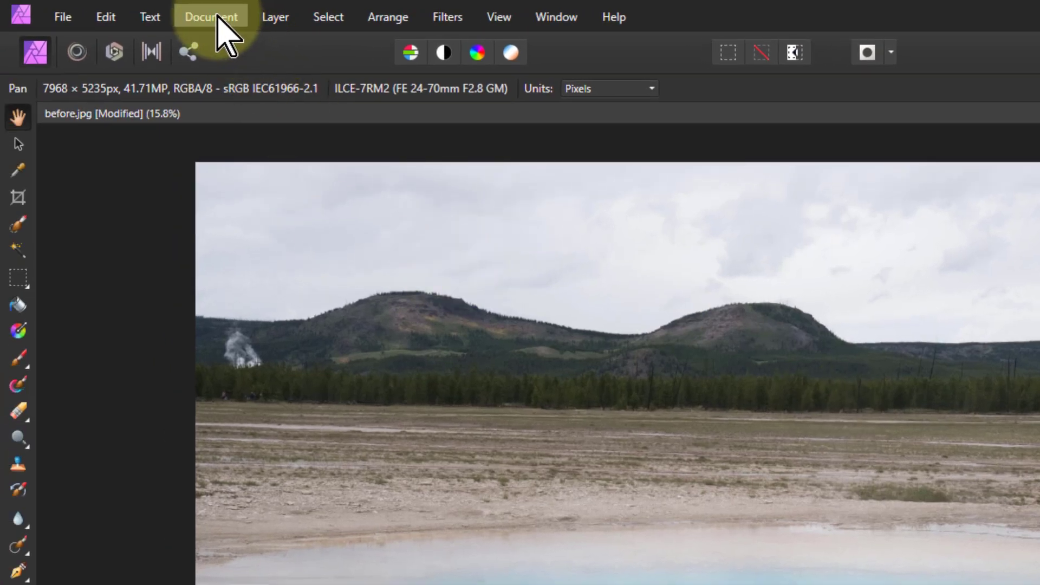
Convert the document format to CMYK/8 via Convert Format / ICC Profile.
{"action": "left_click", "coordinate": [218, 18]}
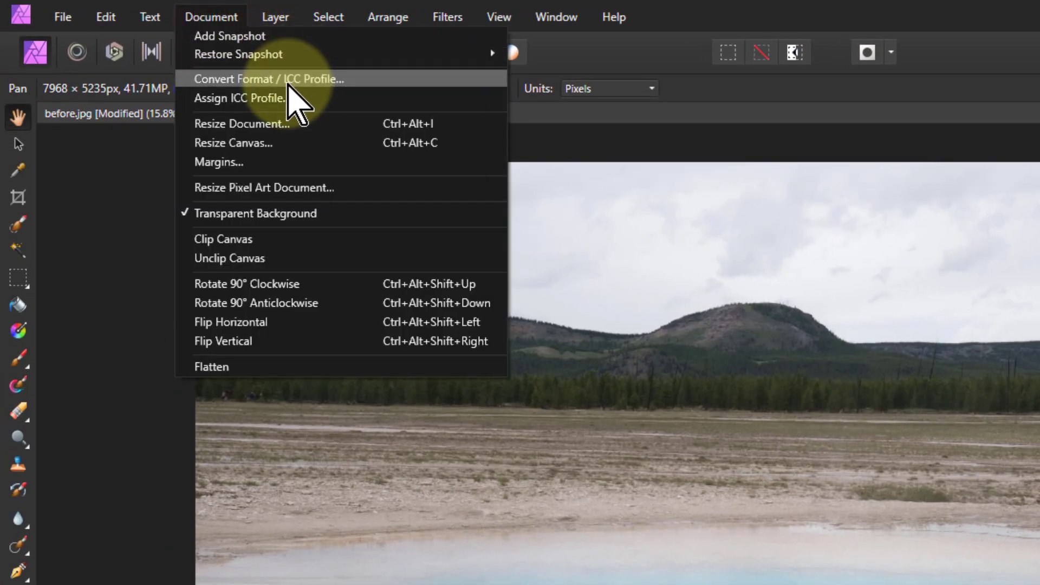
{"action": "left_click", "coordinate": [287, 80]}
{"action": "left_click", "coordinate": [658, 308]}
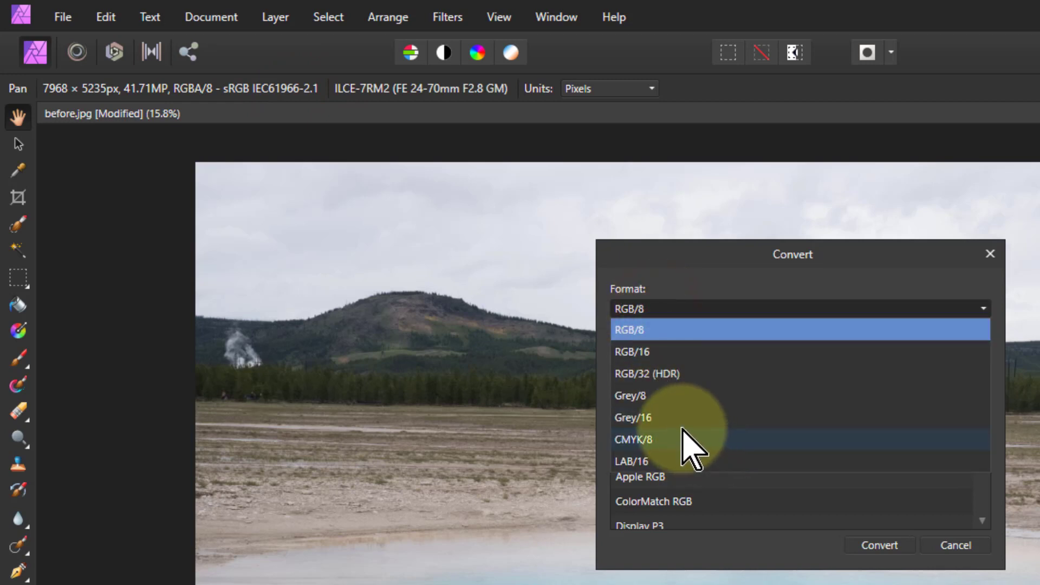
{"action": "left_click", "coordinate": [669, 439]}
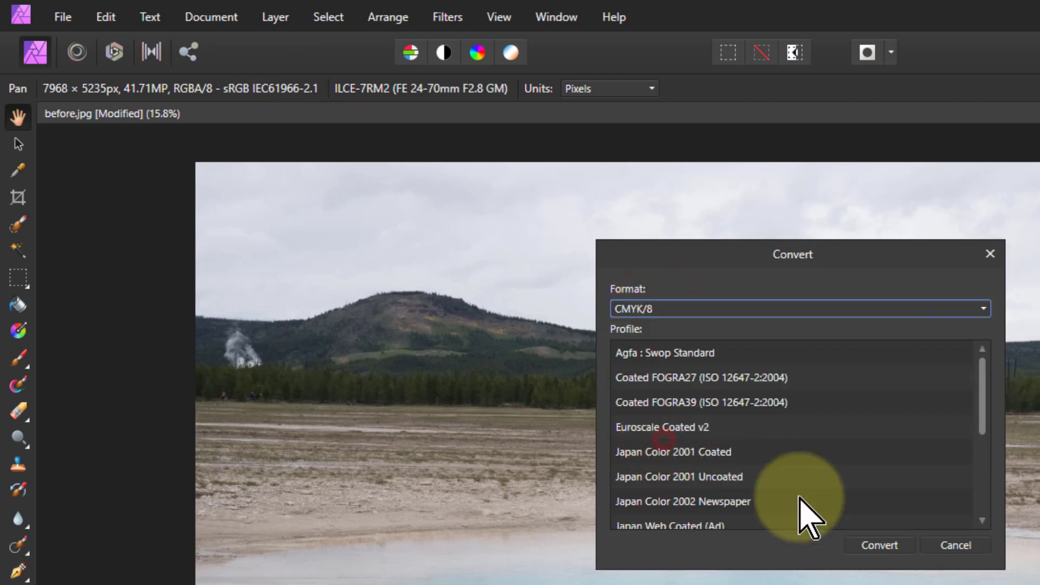
{"action": "left_click", "coordinate": [879, 548]}
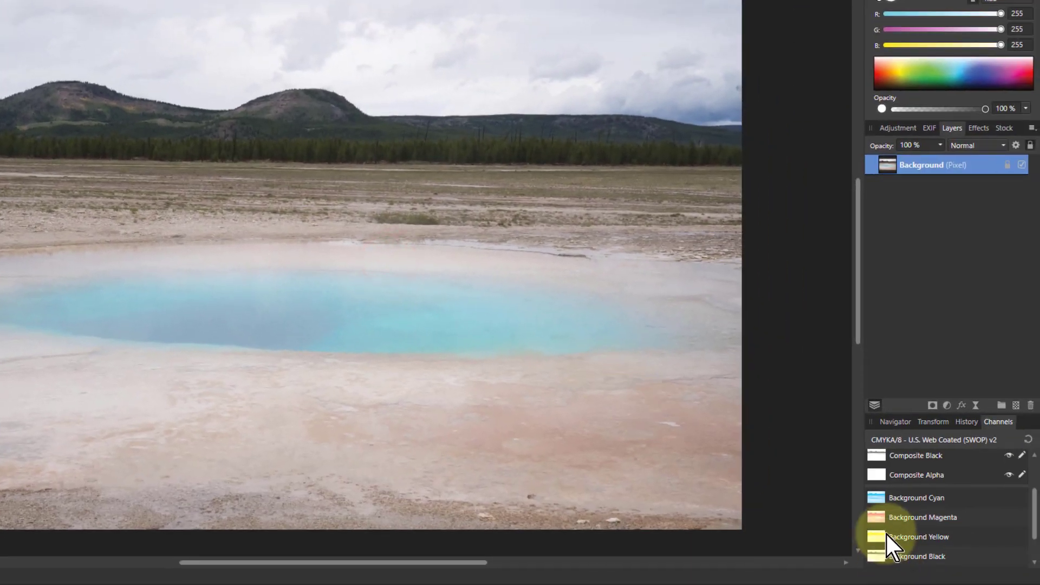
View cyan, magenta, yellow and black channels singly, then rewind history to the original RGB state.
{"action": "scroll", "coordinate": [913, 480], "scroll_direction": "up", "scroll_amount": 3}
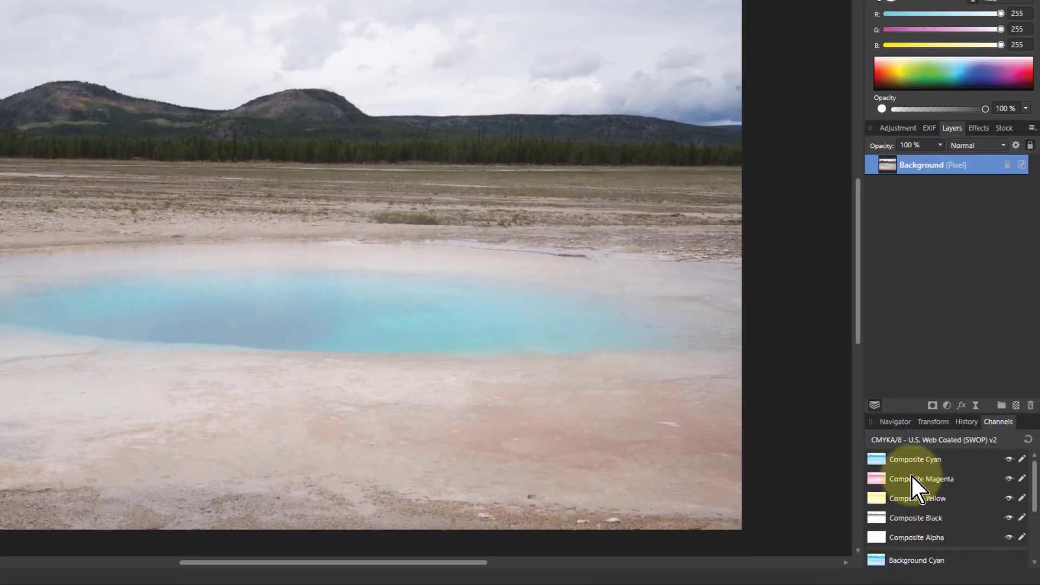
{"action": "left_click", "coordinate": [875, 460]}
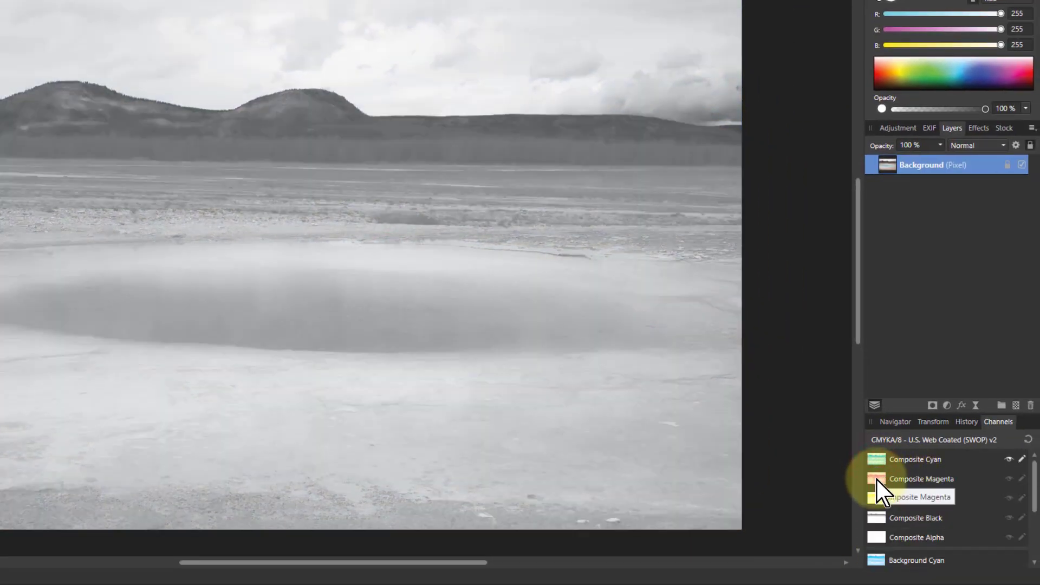
{"action": "left_click", "coordinate": [876, 479]}
{"action": "left_click", "coordinate": [877, 495]}
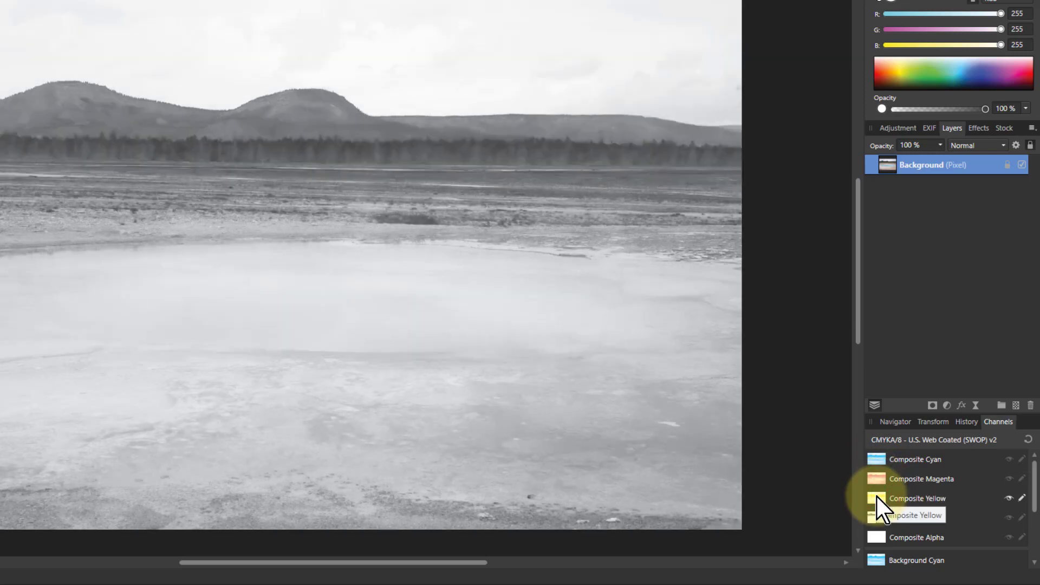
{"action": "left_click", "coordinate": [877, 519]}
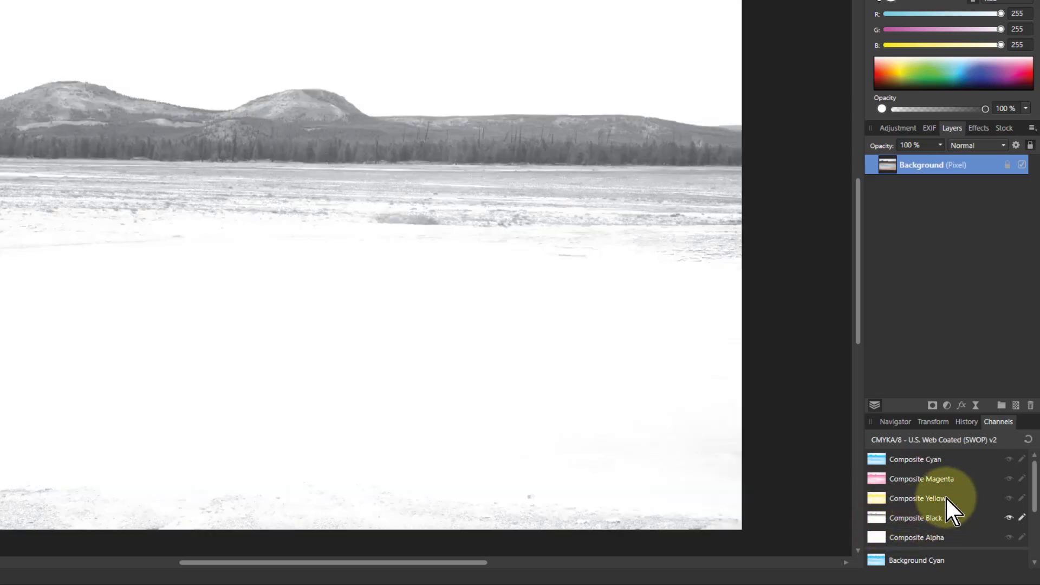
{"action": "left_click", "coordinate": [1027, 439]}
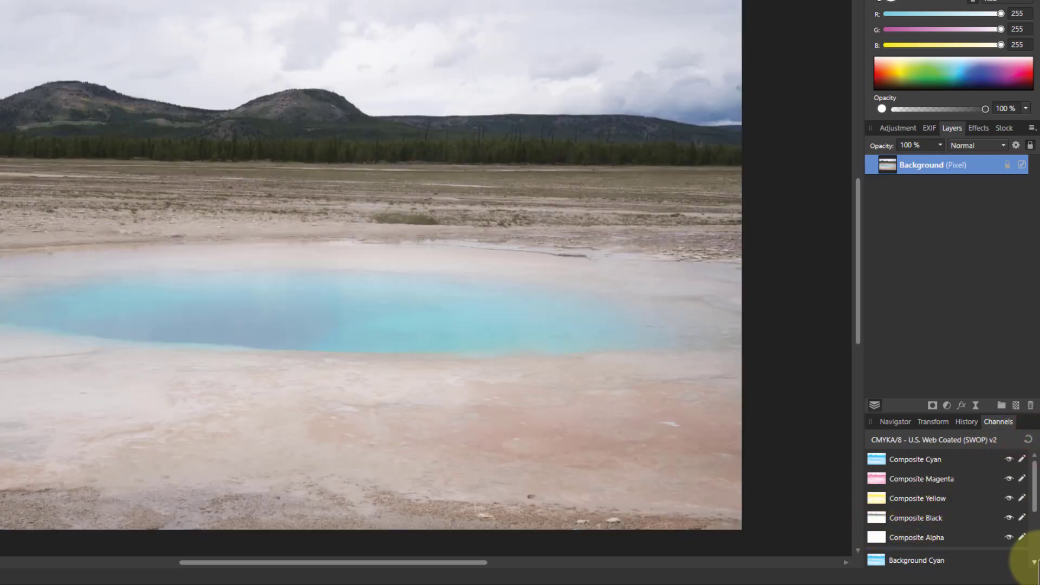
{"action": "left_click", "coordinate": [963, 425]}
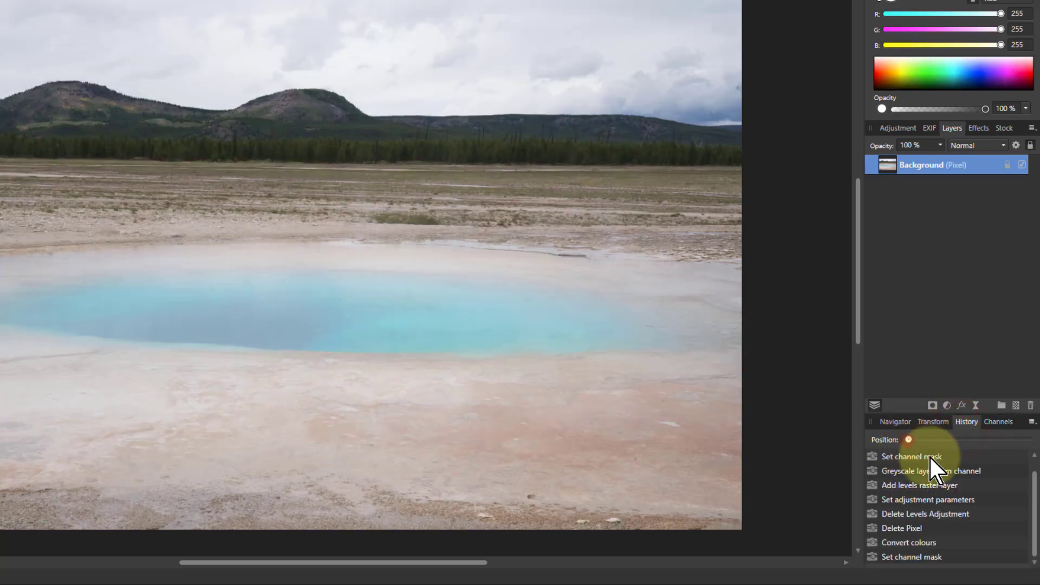
{"action": "scroll", "coordinate": [876, 475], "scroll_direction": "up", "scroll_amount": 1}
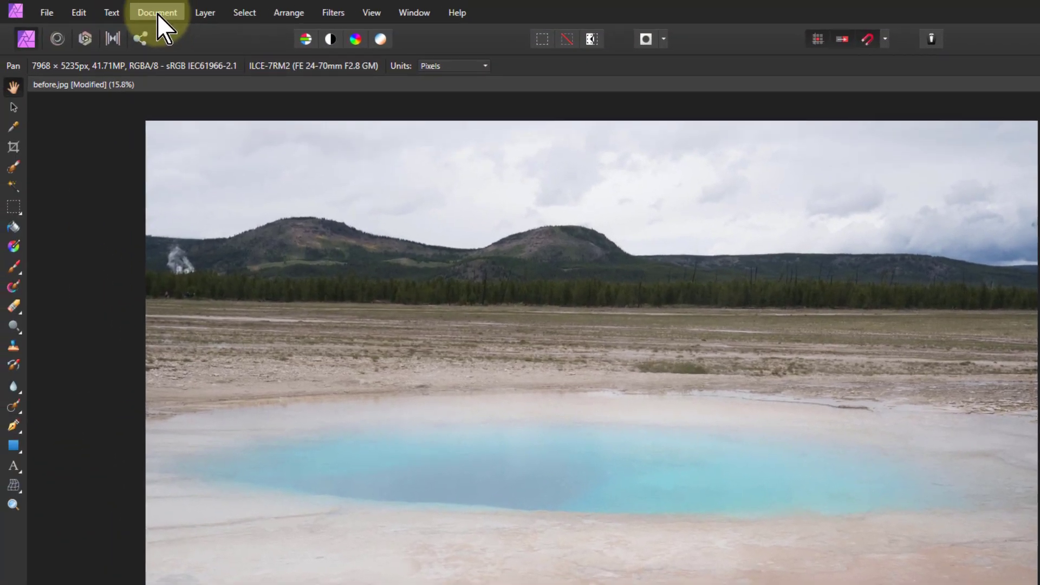
Convert the document format to LAB/16 with the CIELAB D50 profile.
{"action": "left_click", "coordinate": [159, 14]}
{"action": "left_click", "coordinate": [203, 59]}
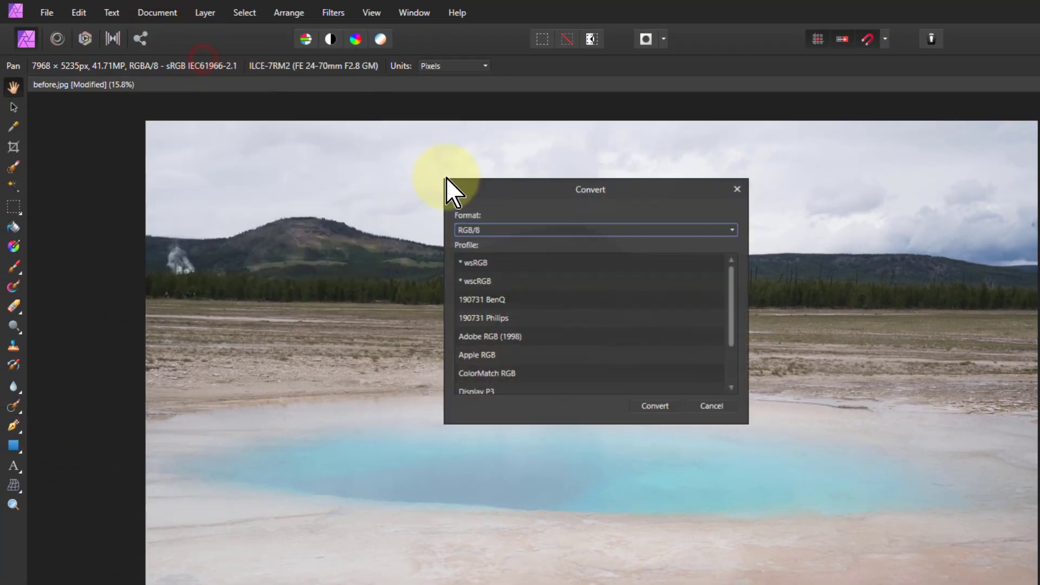
{"action": "left_click", "coordinate": [499, 231]}
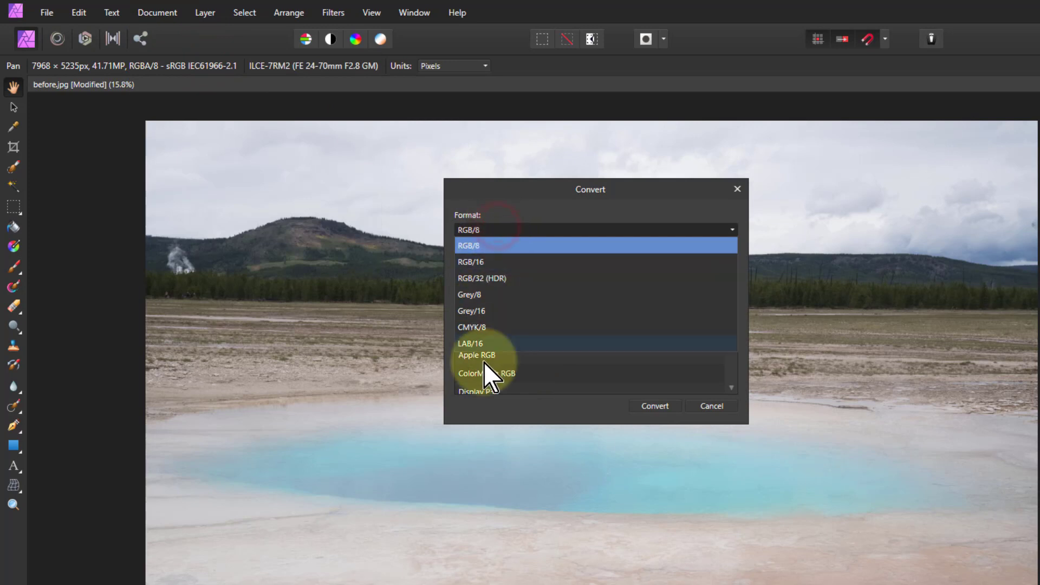
{"action": "left_click", "coordinate": [466, 344]}
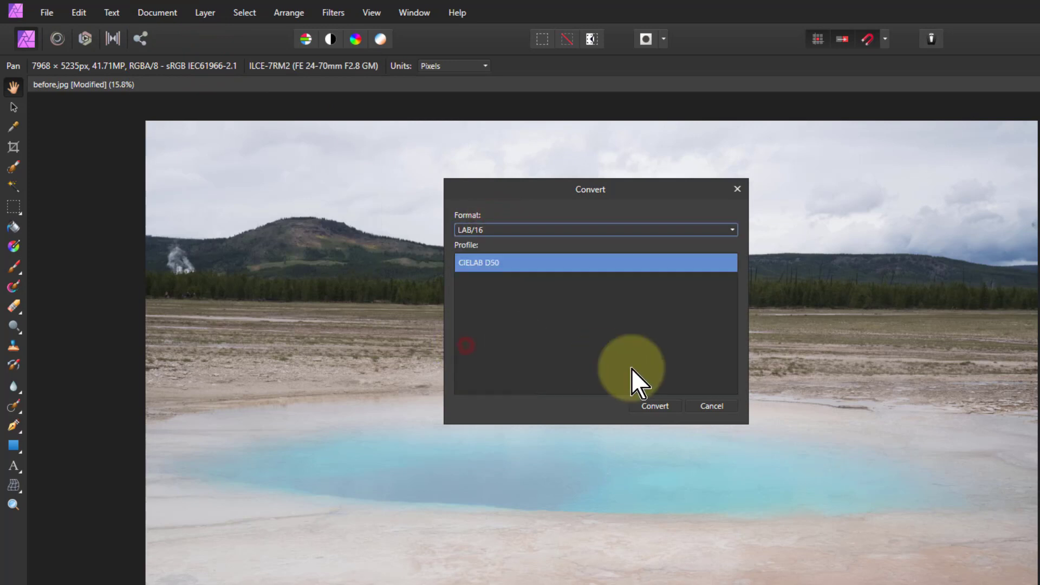
{"action": "left_click", "coordinate": [658, 406]}
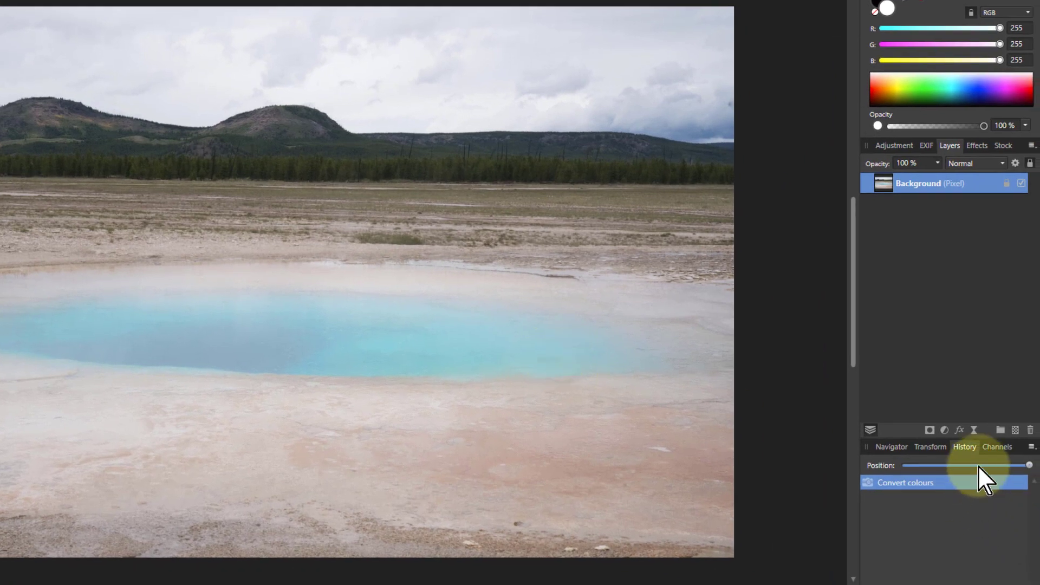
View the lightness, A opponent and B opponent channels singly, then reset to full colour.
{"action": "left_click", "coordinate": [992, 447]}
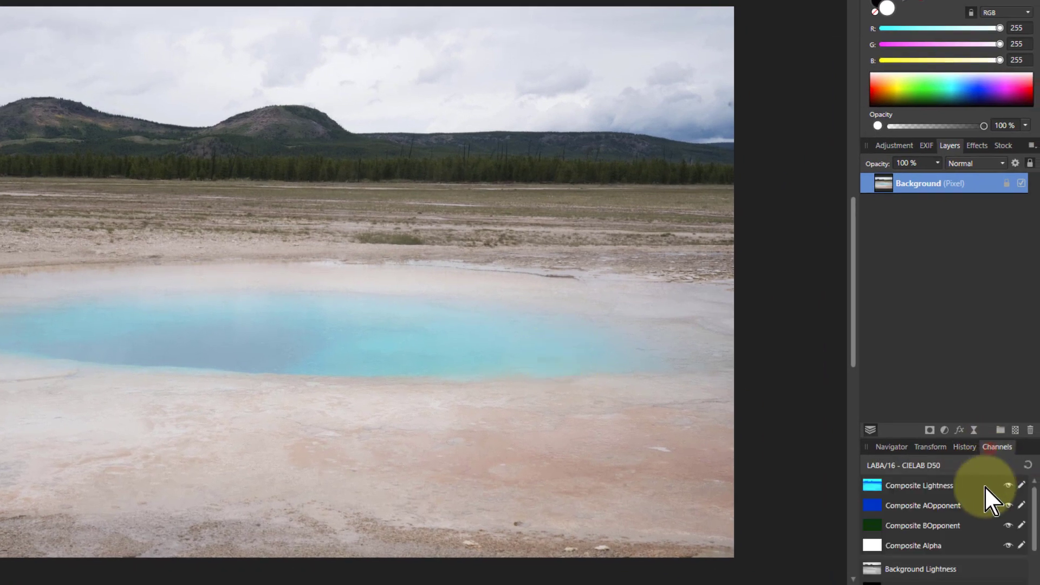
{"action": "left_click", "coordinate": [872, 485]}
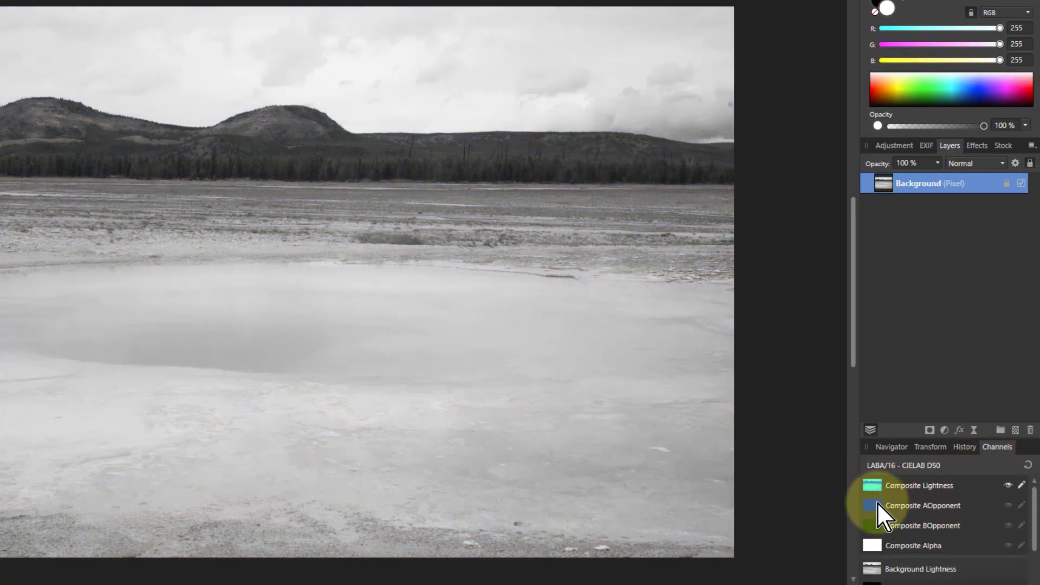
{"action": "left_click", "coordinate": [875, 503]}
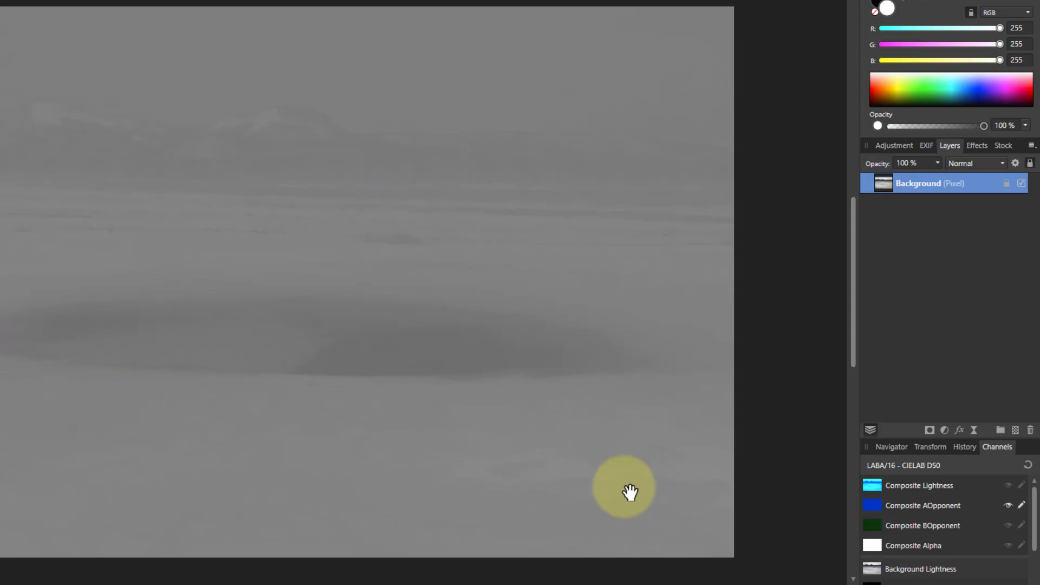
{"action": "left_click", "coordinate": [867, 527]}
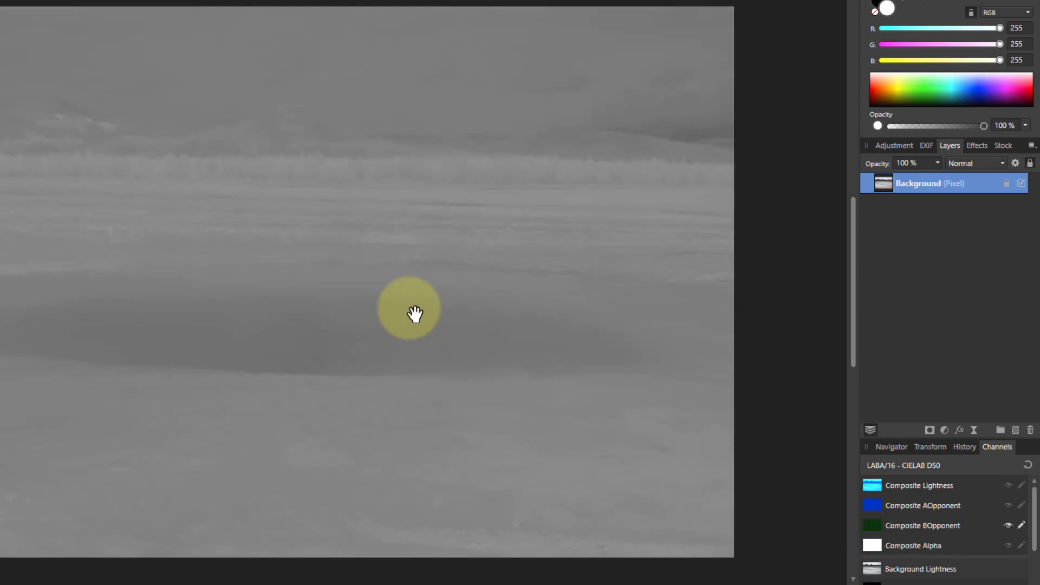
{"action": "left_click", "coordinate": [873, 506]}
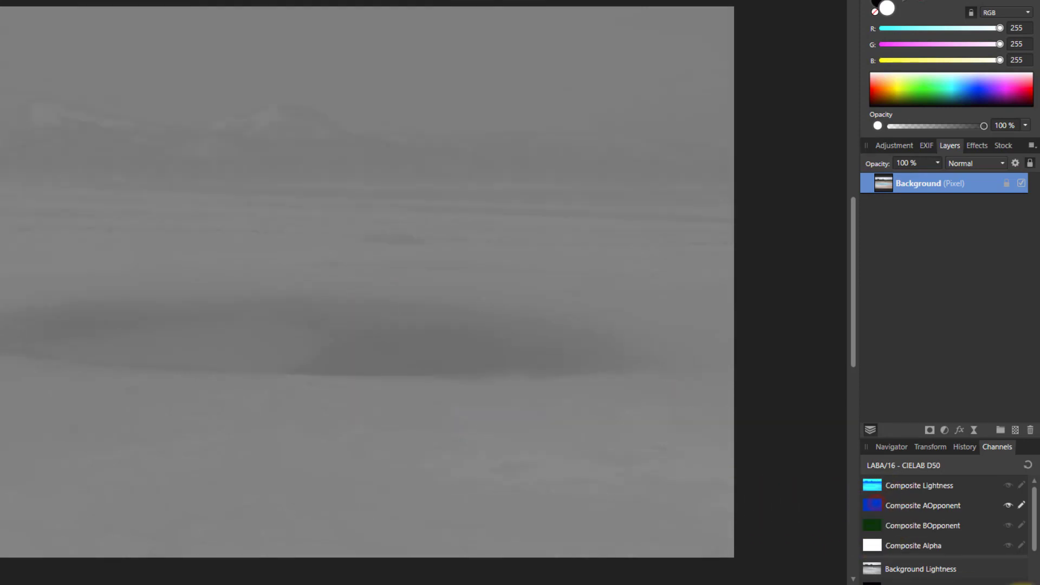
{"action": "left_click", "coordinate": [1027, 465]}
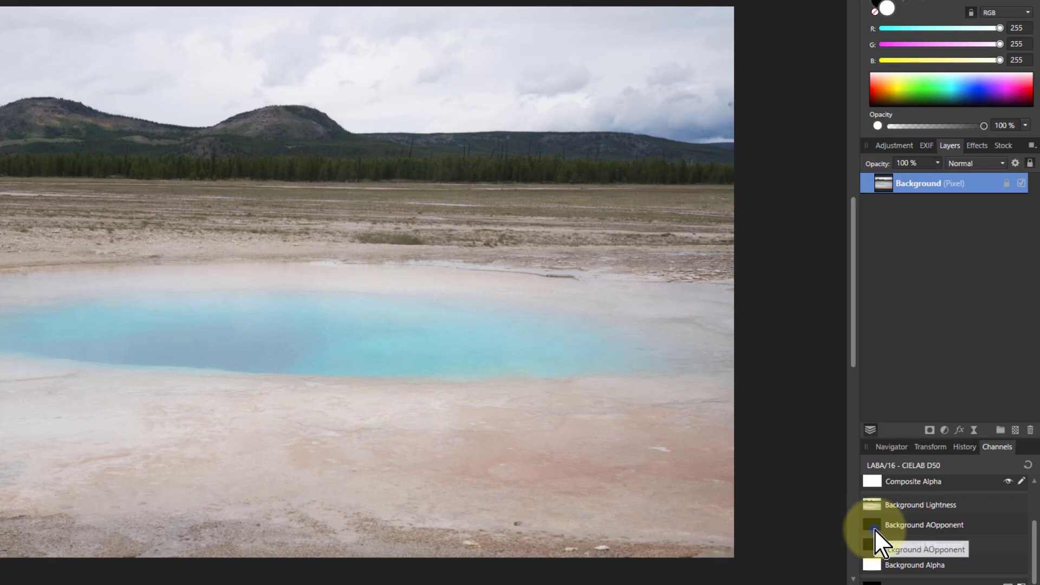
Create a greyscale layer from the Background AOpponent channel and select the whole canvas.
{"action": "right_click", "coordinate": [874, 529]}
{"action": "key", "text": "Escape"}
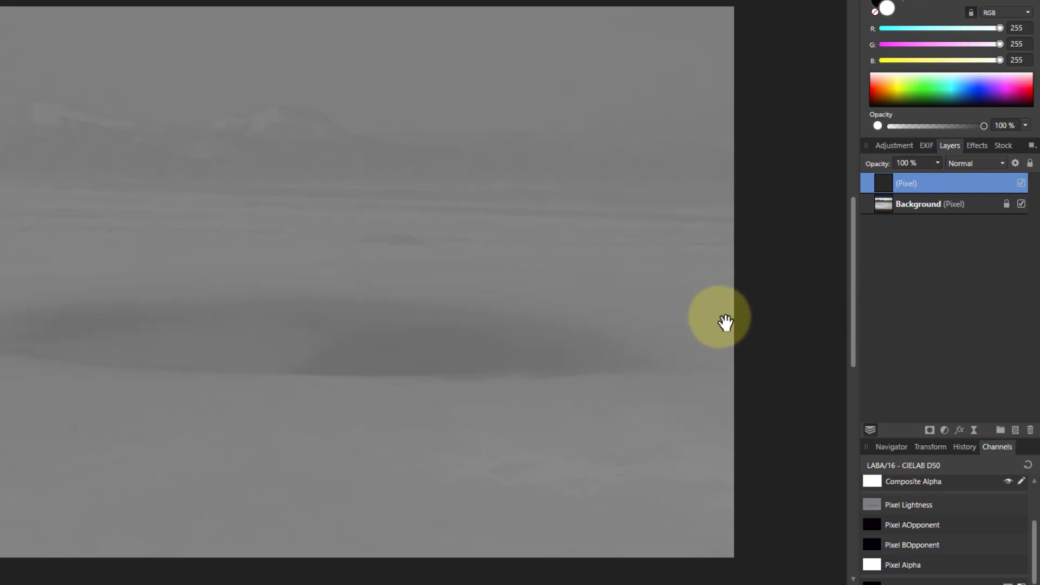
{"action": "key", "text": "ctrl+a"}
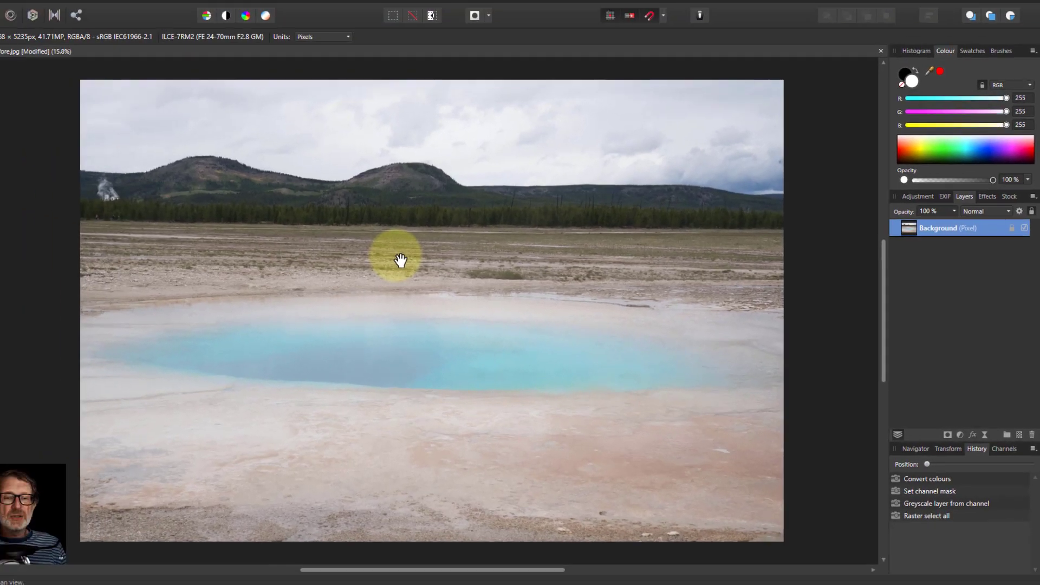
Paste the A-channel greyscale as a new layer above the RGB photo.
{"action": "key", "text": "ctrl+v"}
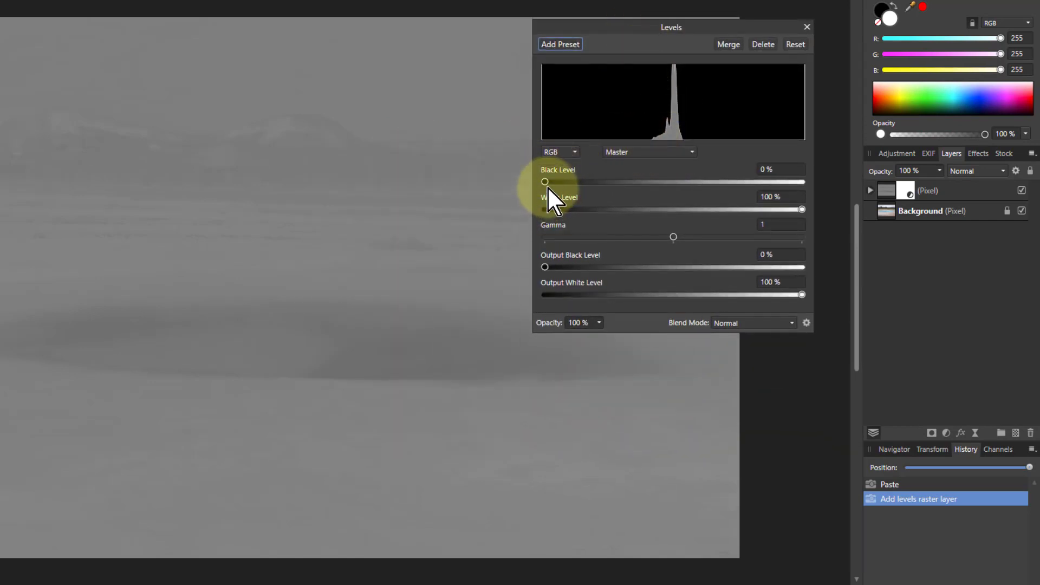
Set Levels black to 41% and white to 56%, then merge it into the pasted layer.
{"action": "left_click_drag", "start_coordinate": [545, 184], "coordinate": [649, 185]}
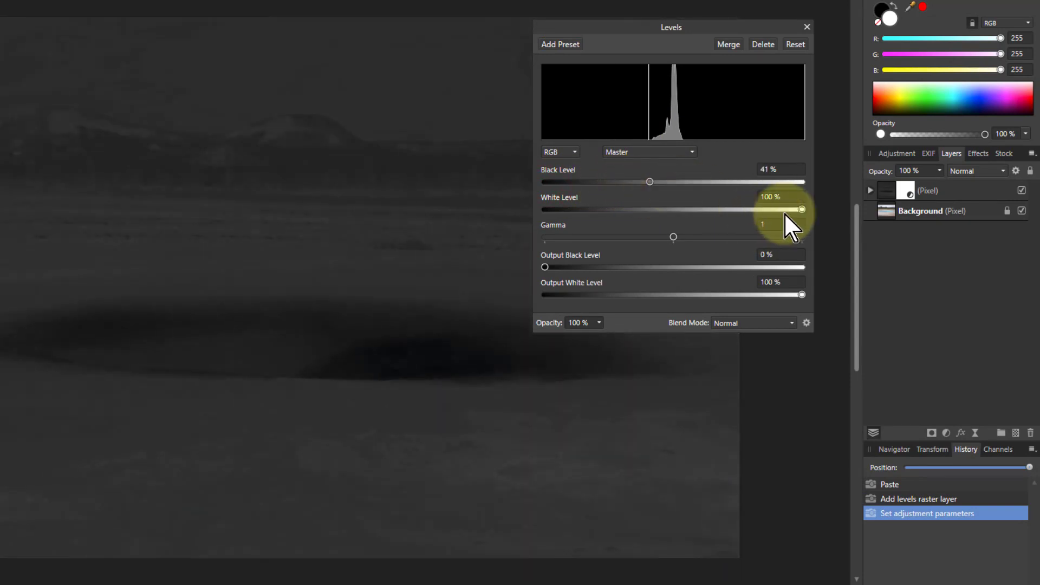
{"action": "left_click_drag", "start_coordinate": [801, 209], "coordinate": [689, 209]}
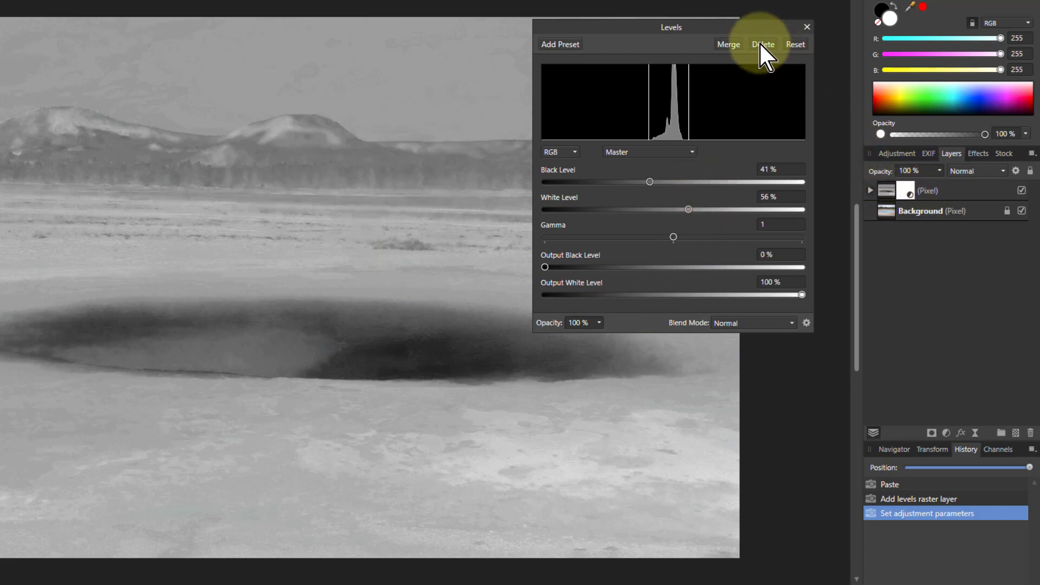
{"action": "left_click", "coordinate": [728, 45]}
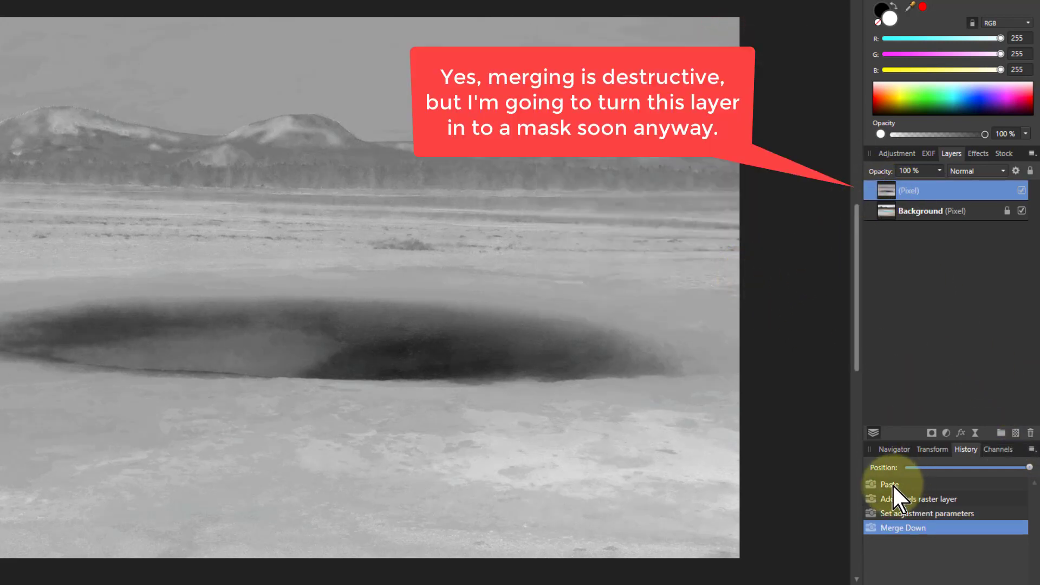
Merge a second Levels pass (black 16%, white 61%) into the greyscale layer to whiten the ground.
{"action": "left_click", "coordinate": [946, 432]}
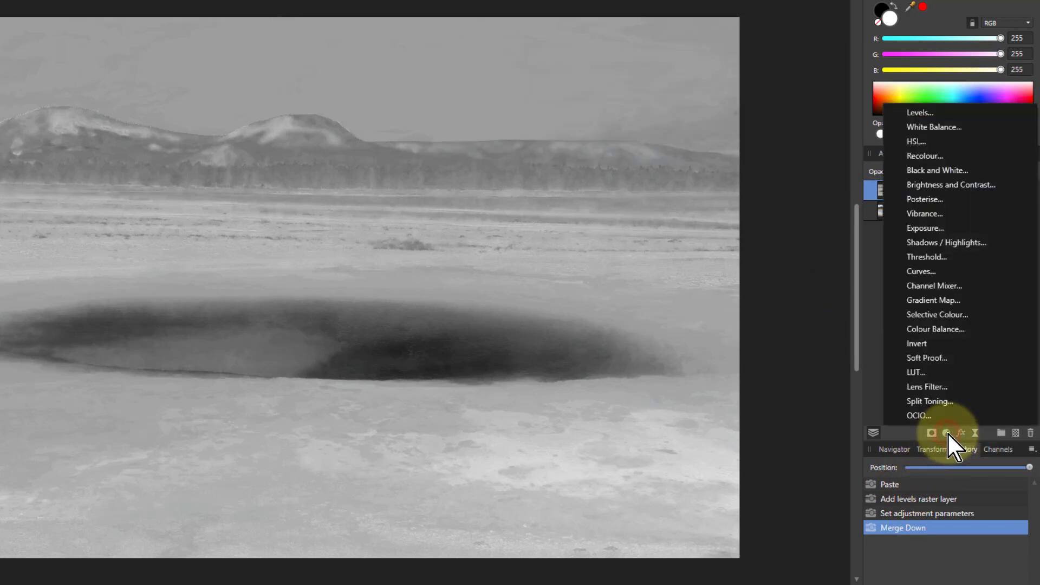
{"action": "left_click", "coordinate": [919, 113]}
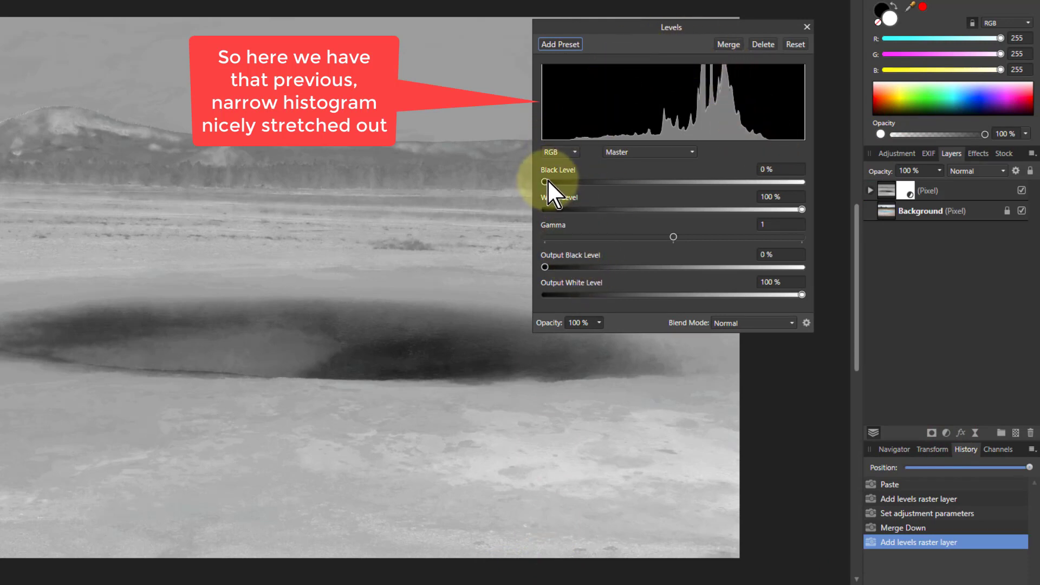
{"action": "left_click_drag", "start_coordinate": [545, 182], "coordinate": [573, 181]}
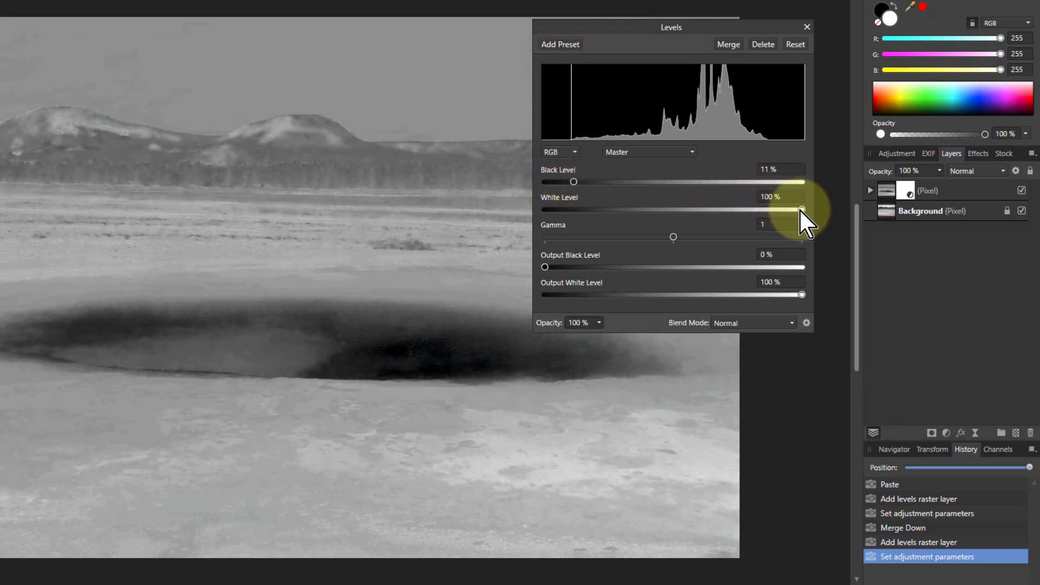
{"action": "left_click_drag", "start_coordinate": [801, 209], "coordinate": [702, 209]}
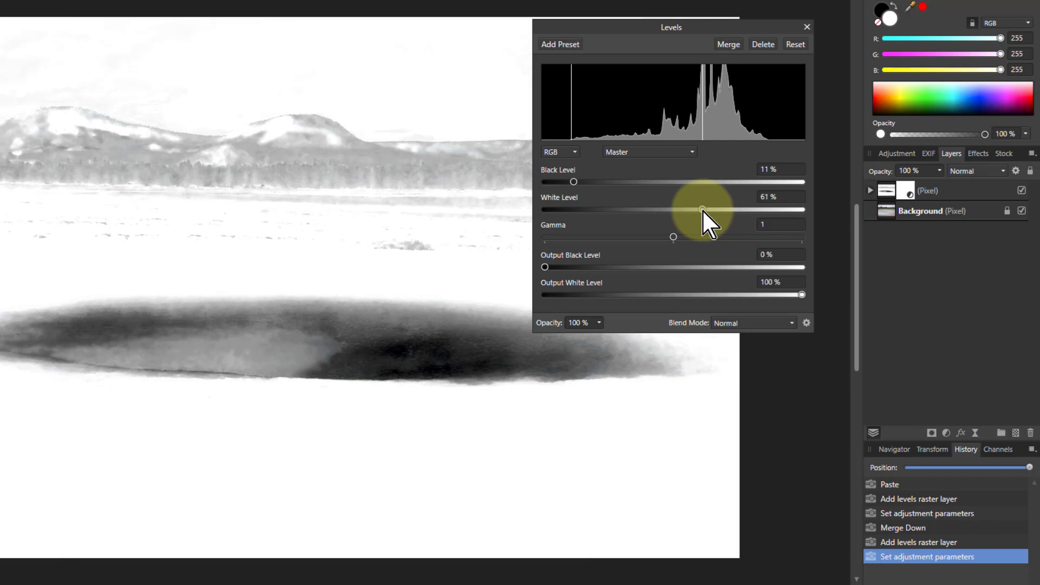
{"action": "left_click_drag", "start_coordinate": [573, 181], "coordinate": [586, 182]}
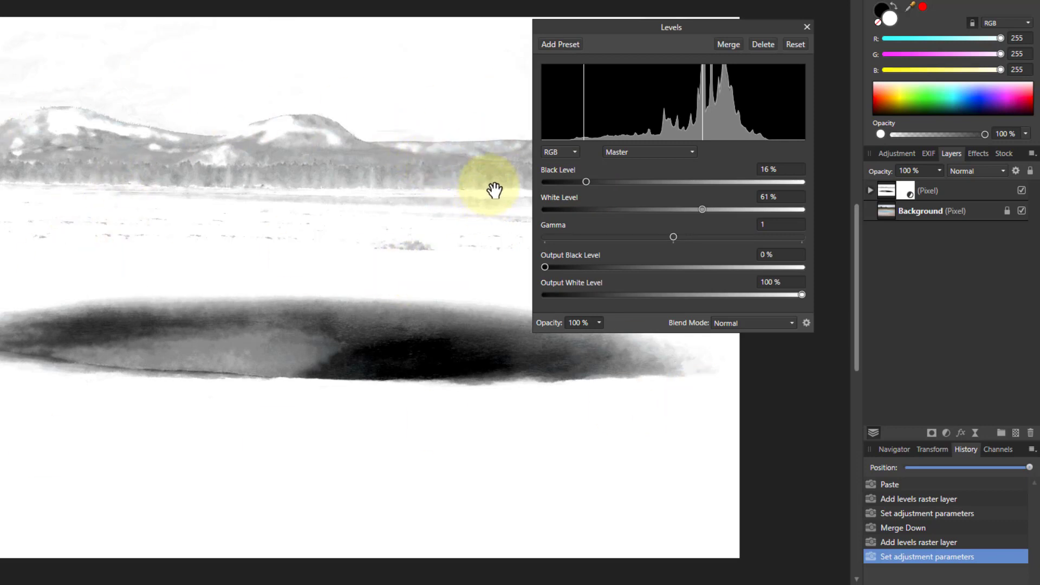
{"action": "left_click", "coordinate": [727, 45]}
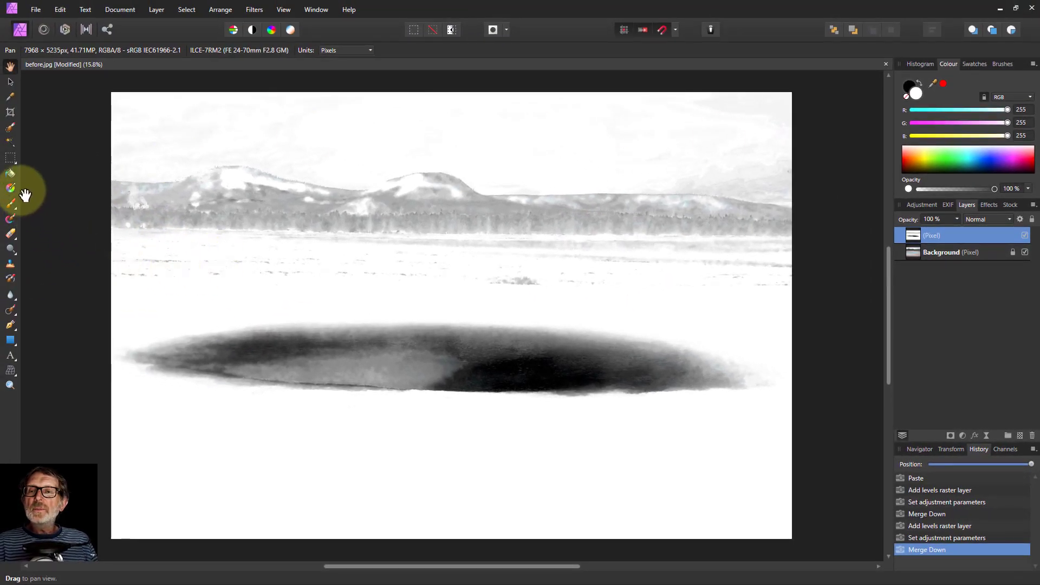
Paint the mountains and sky white with an enlarged brush.
{"action": "left_click", "coordinate": [10, 203]}
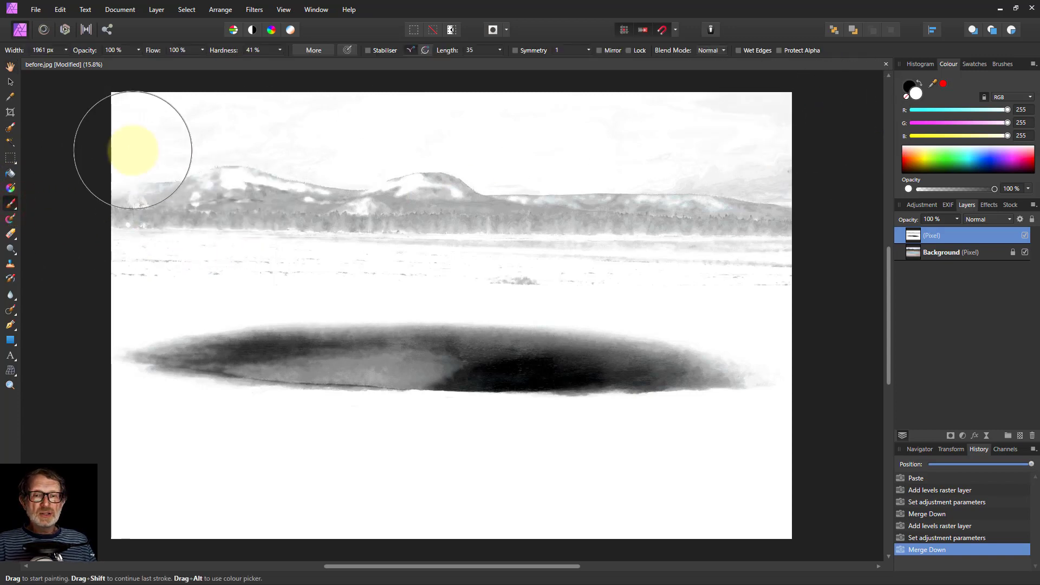
{"action": "key", "text": "bracketright"}
{"action": "key", "text": "bracketright"}
{"action": "key", "text": "bracketright"}
{"action": "mouse_move", "coordinate": [151, 158]}
{"action": "left_mouse_down"}
{"action": "mouse_move", "coordinate": [120, 141]}
{"action": "mouse_move", "coordinate": [576, 142]}
{"action": "mouse_move", "coordinate": [661, 159]}
{"action": "mouse_move", "coordinate": [729, 233]}
{"action": "mouse_move", "coordinate": [746, 215]}
{"action": "mouse_move", "coordinate": [756, 121]}
{"action": "mouse_move", "coordinate": [708, 188]}
{"action": "mouse_move", "coordinate": [624, 216]}
{"action": "mouse_move", "coordinate": [83, 219]}
{"action": "left_mouse_up"}
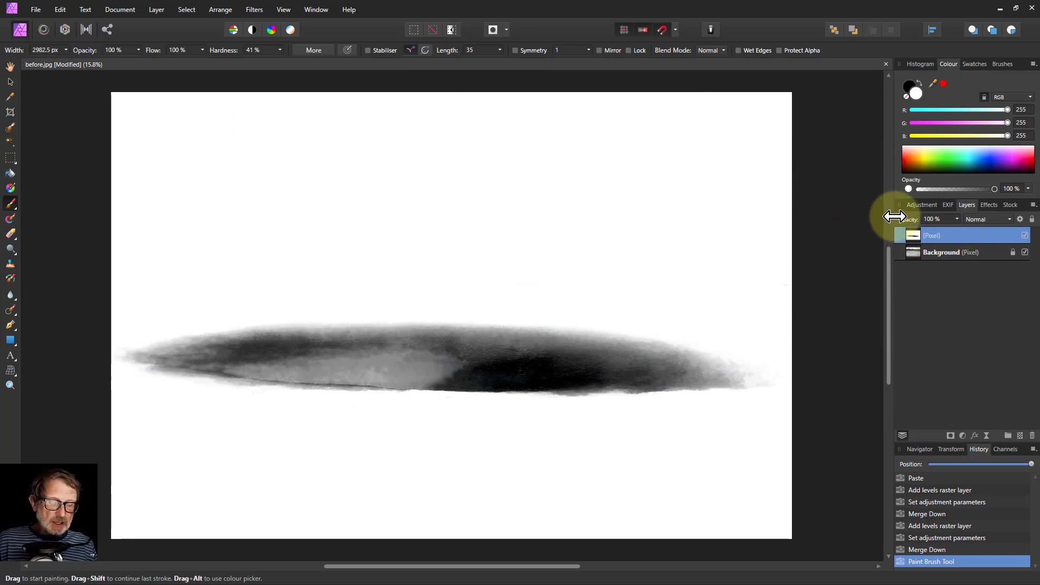
Invert the greyscale layer and rasterise it to a mask so only the pool shows white.
{"action": "key", "text": "ctrl+i"}
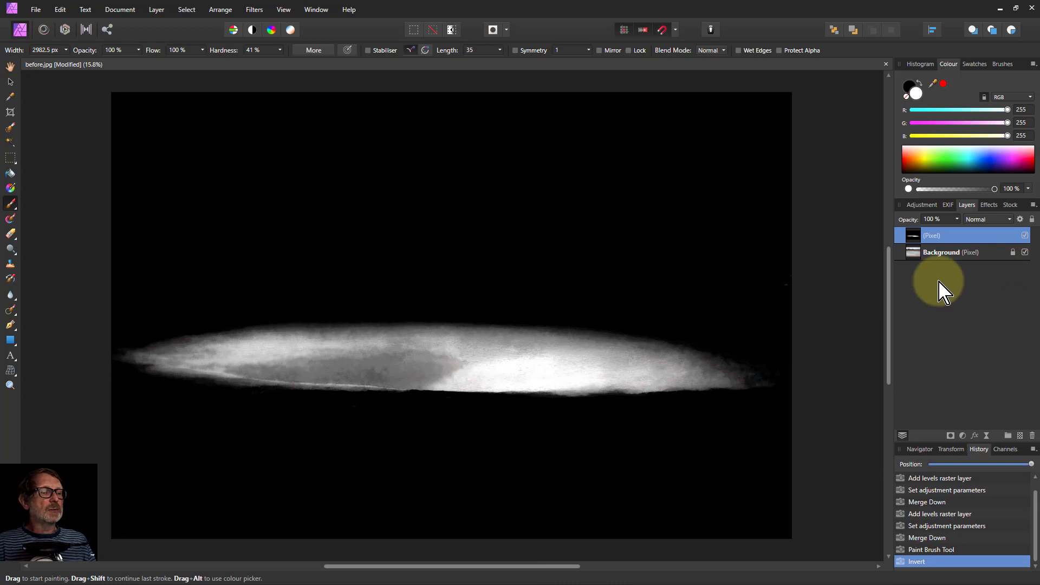
{"action": "right_click", "coordinate": [914, 236]}
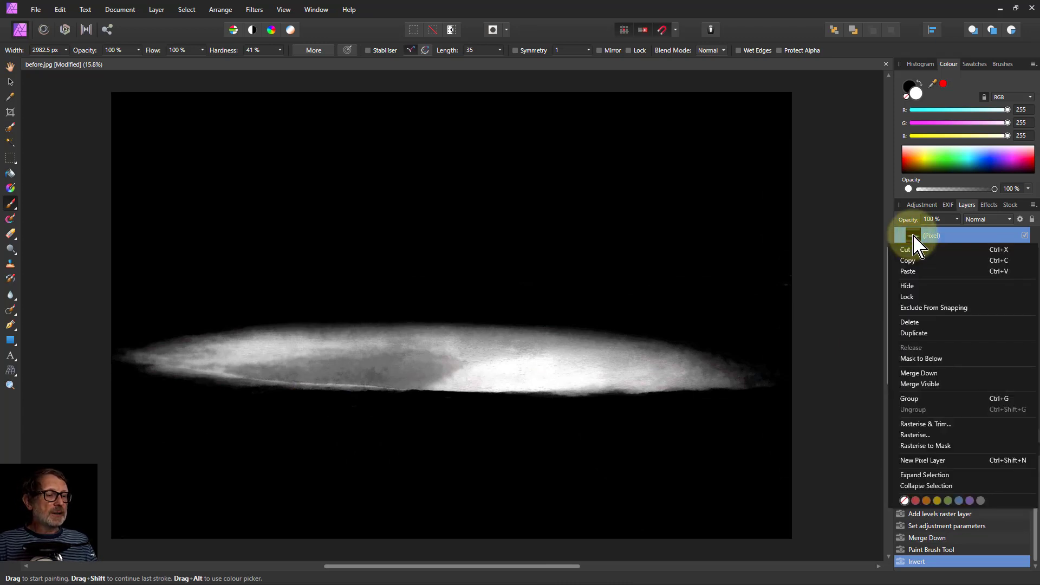
{"action": "left_click", "coordinate": [940, 456]}
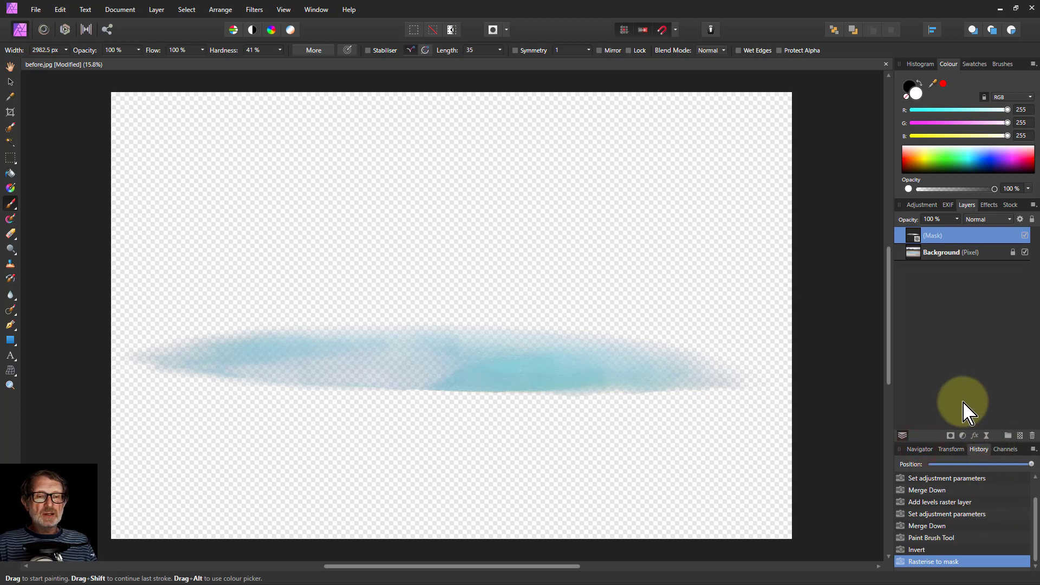
Add an HSL Shift adjustment on top using the pool mask, with hue 8.2° and saturation 11%.
{"action": "left_click", "coordinate": [963, 436]}
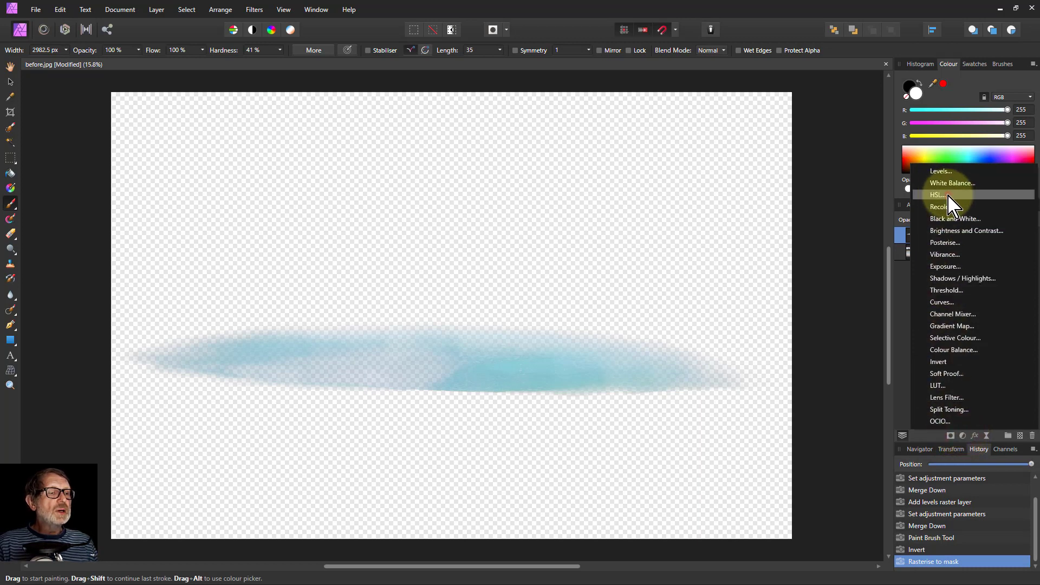
{"action": "left_click", "coordinate": [948, 195]}
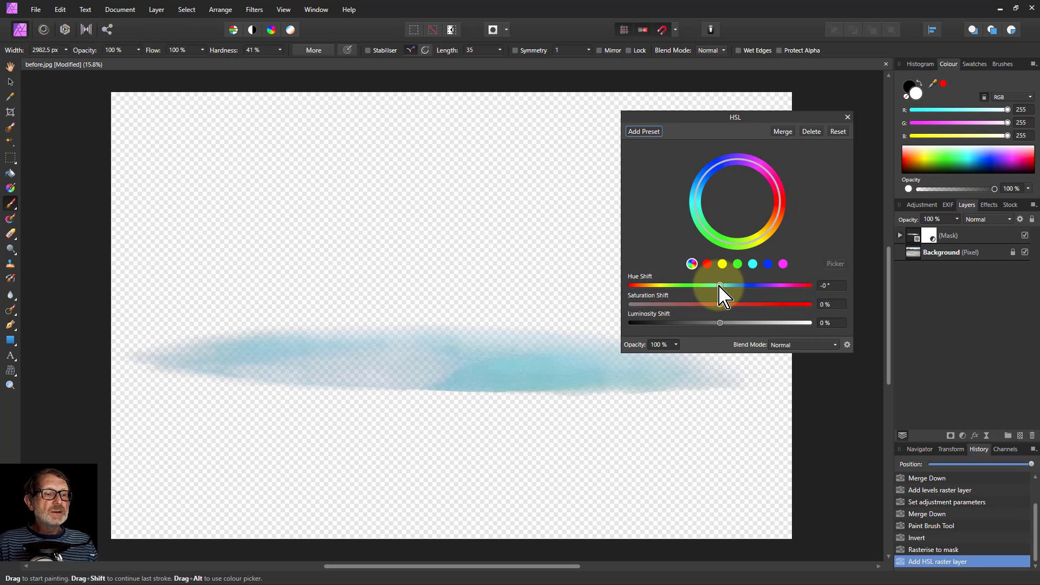
{"action": "left_click_drag", "start_coordinate": [720, 285], "coordinate": [732, 286]}
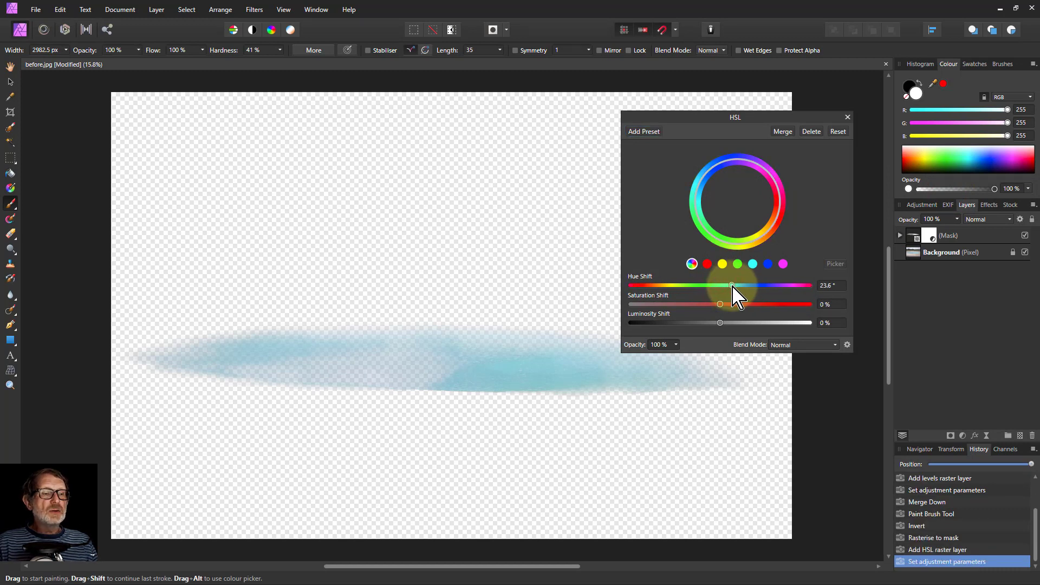
{"action": "left_click", "coordinate": [900, 235]}
{"action": "left_click_drag", "start_coordinate": [933, 253], "coordinate": [914, 236]}
{"action": "mouse_move", "coordinate": [731, 287]}
{"action": "left_mouse_down"}
{"action": "mouse_move", "coordinate": [704, 290]}
{"action": "mouse_move", "coordinate": [724, 285]}
{"action": "mouse_move", "coordinate": [732, 306]}
{"action": "mouse_move", "coordinate": [714, 306]}
{"action": "mouse_move", "coordinate": [728, 308]}
{"action": "mouse_move", "coordinate": [725, 286]}
{"action": "left_mouse_up"}
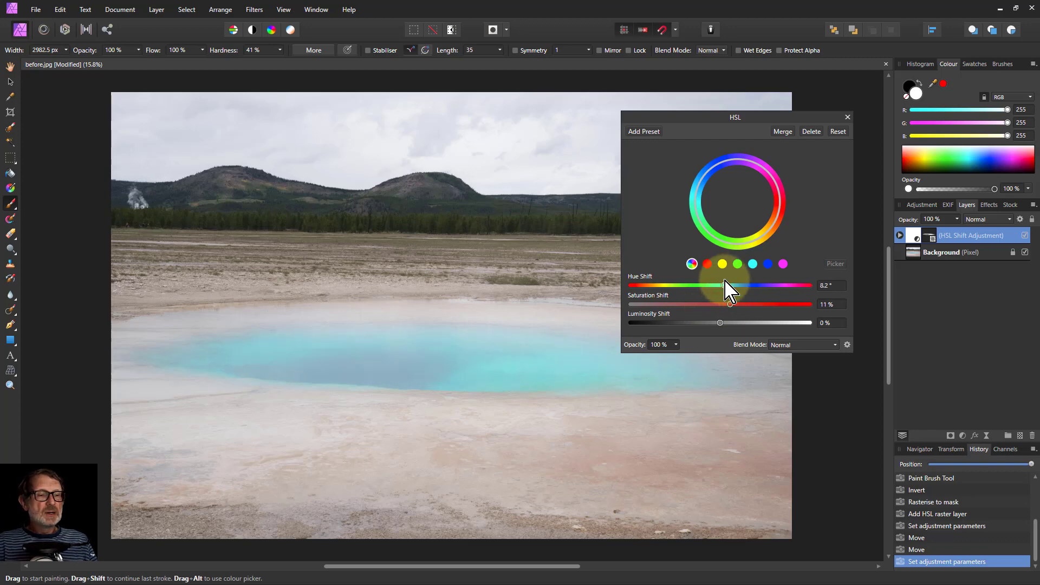
{"action": "left_click_drag", "start_coordinate": [762, 117], "coordinate": [783, 128]}
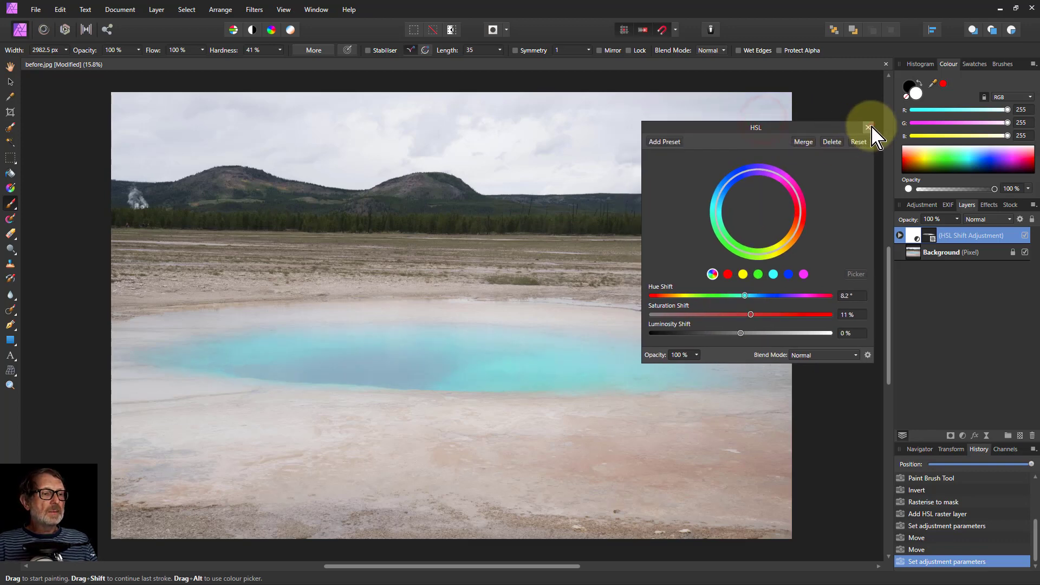
{"action": "left_click", "coordinate": [868, 128]}
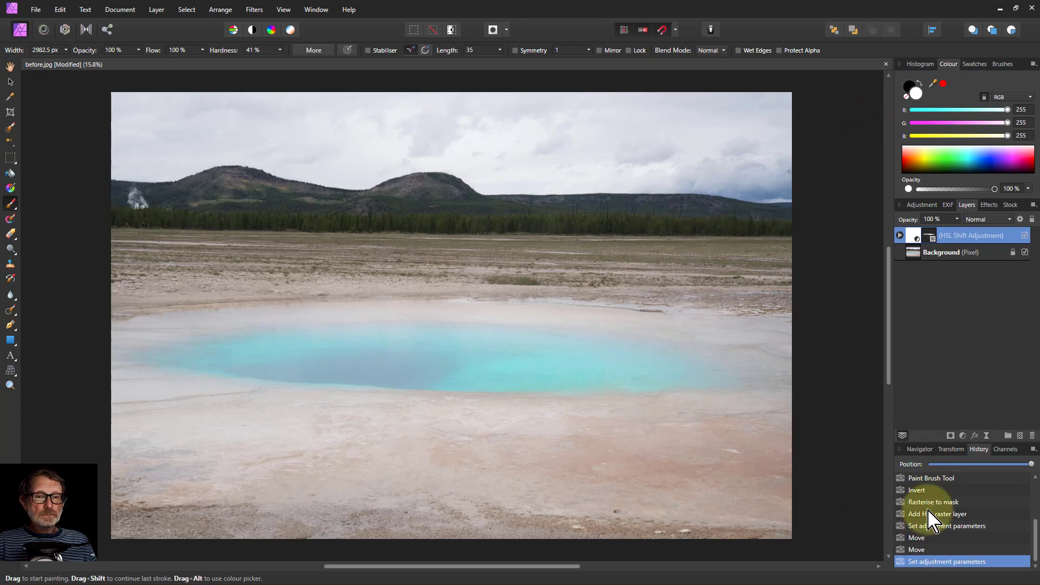